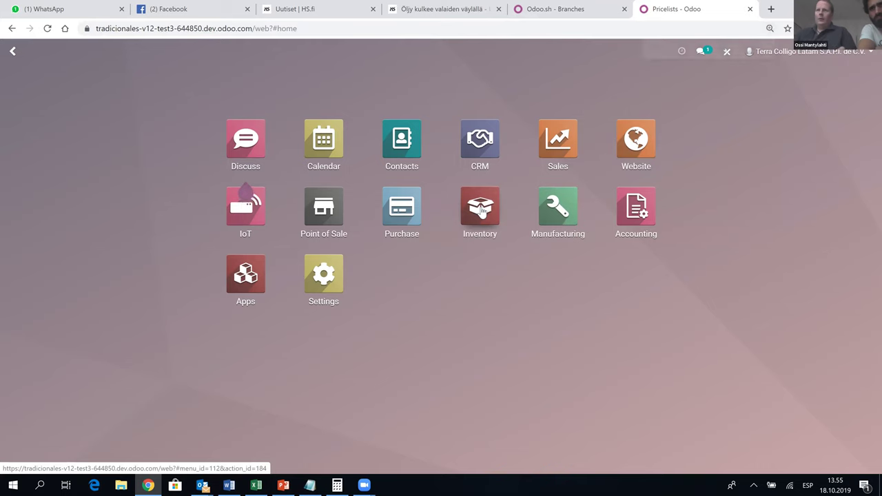
- Open the product list in Inventory and search it for BE011
{"action": "left_click", "coordinate": [490, 253]}
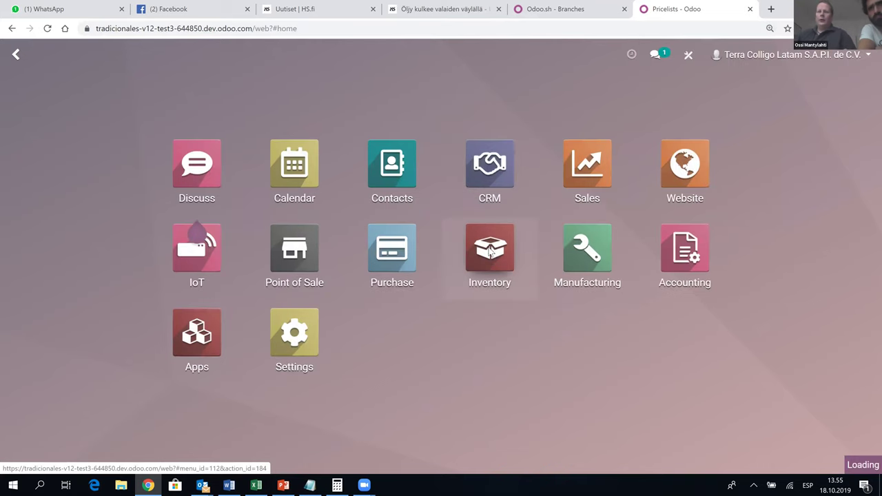
{"action": "left_click", "coordinate": [268, 56]}
{"action": "left_click", "coordinate": [277, 84]}
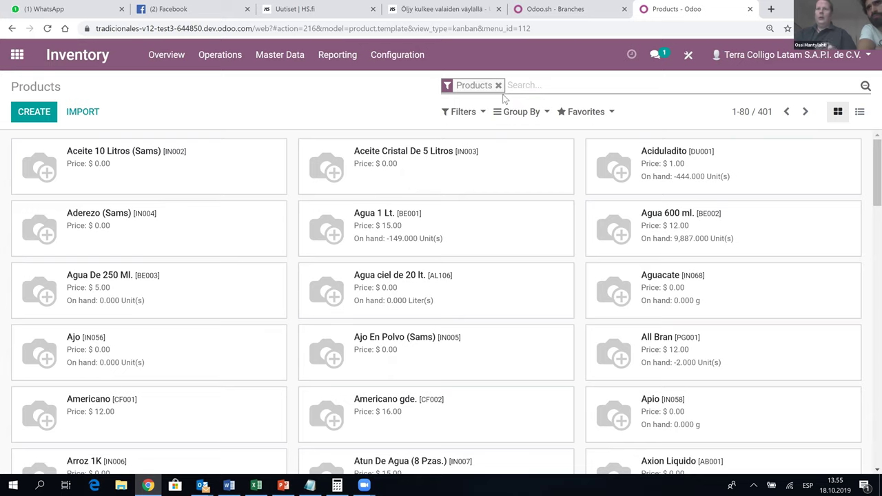
{"action": "type", "text": "BE011"}
{"action": "key", "text": "Return"}
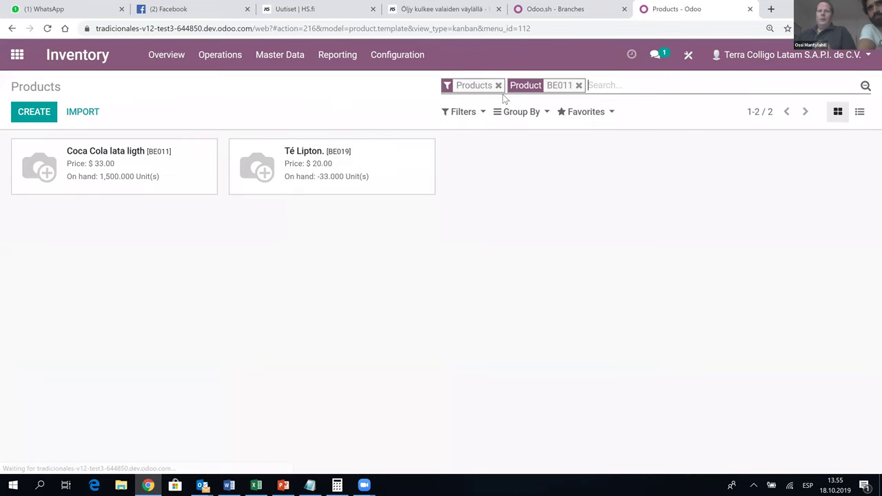
- Open the Coca Cola lata ligth product and check its sales price
{"action": "left_click", "coordinate": [128, 170]}
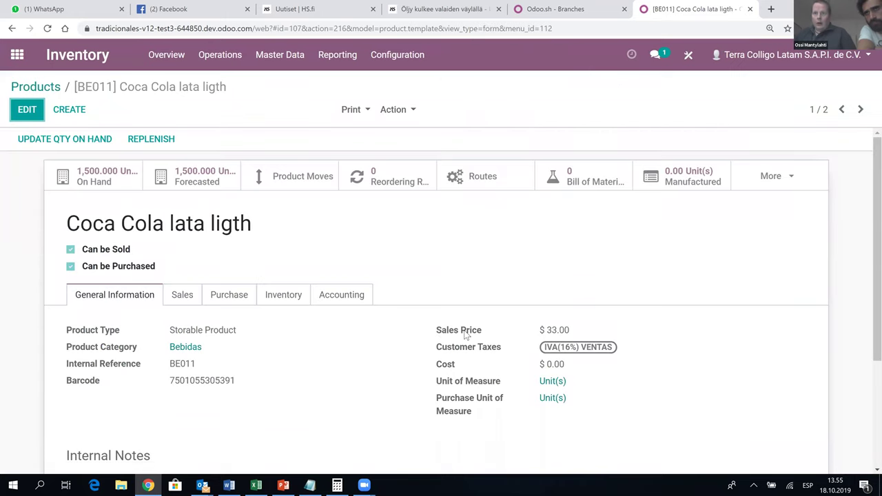
{"action": "left_click_drag", "start_coordinate": [547, 330], "coordinate": [584, 329]}
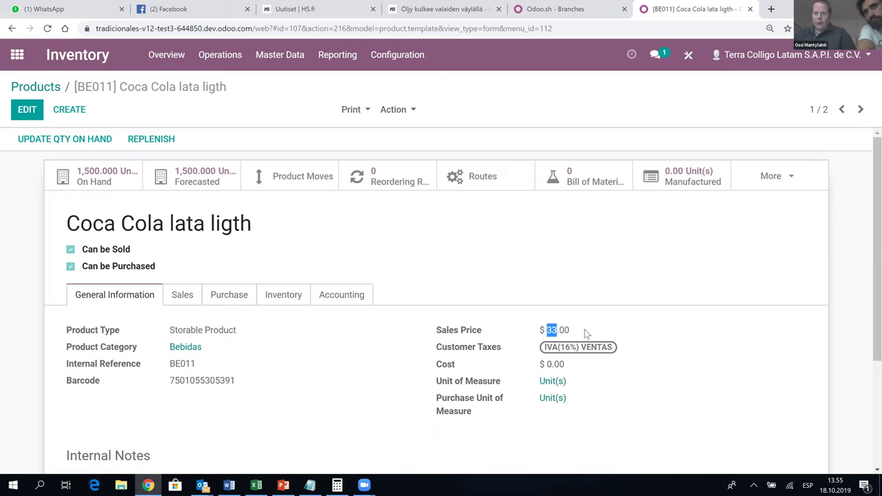
{"action": "left_click", "coordinate": [584, 330]}
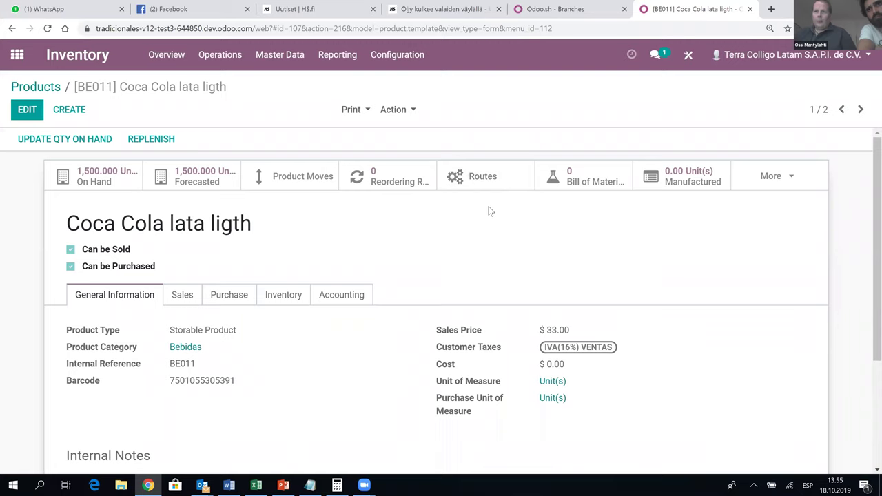
- Switch to Notepad, copy the saved pricelists web address, and return to the browser
{"action": "left_click", "coordinate": [310, 485]}
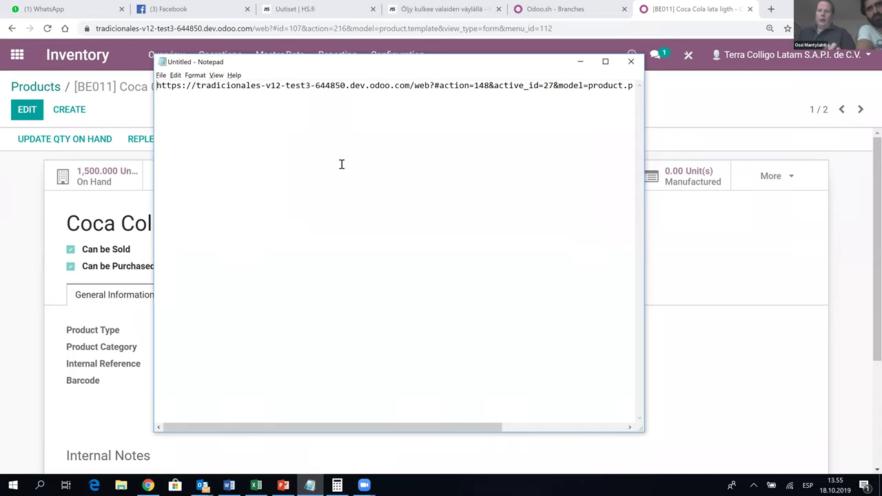
{"action": "key", "text": "ctrl+a"}
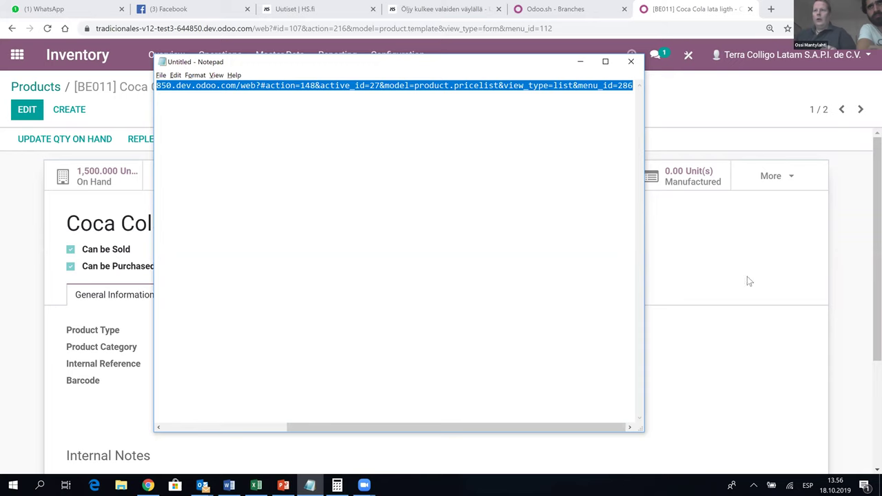
{"action": "left_click", "coordinate": [834, 271]}
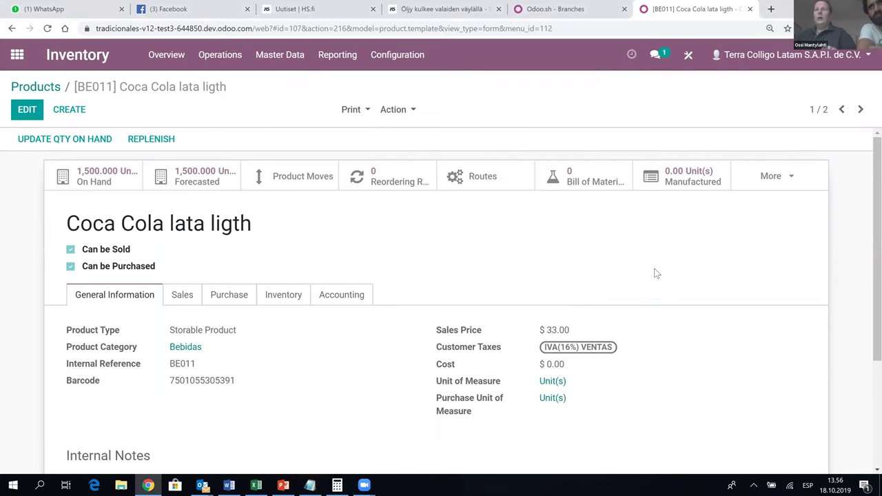
- Open the student contact in Contacts and show its sales and purchase settings
{"action": "left_click", "coordinate": [15, 56]}
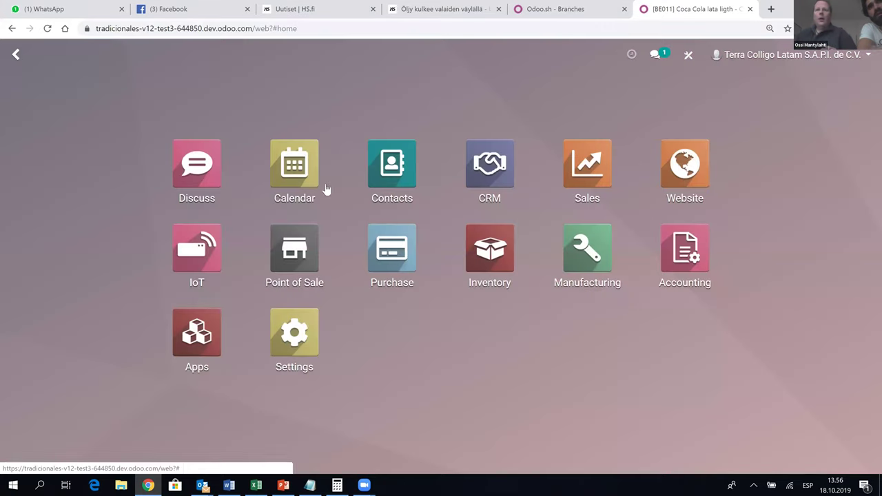
{"action": "left_click", "coordinate": [398, 165]}
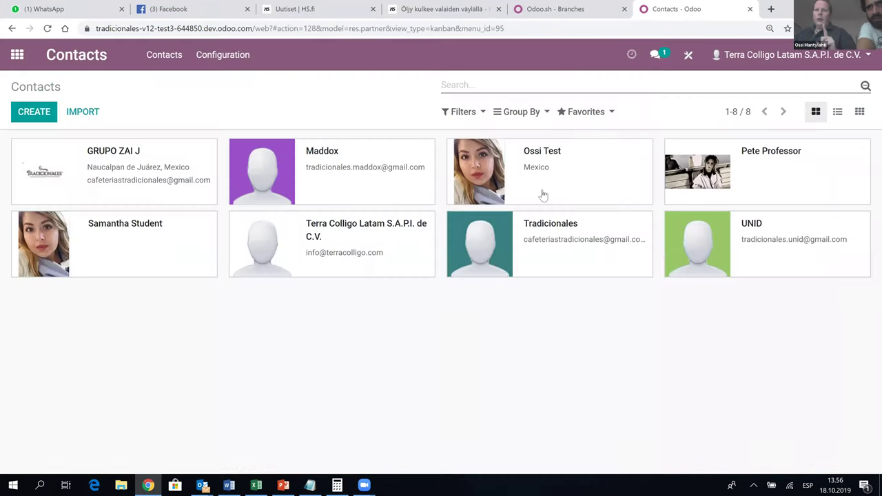
{"action": "left_click", "coordinate": [131, 242]}
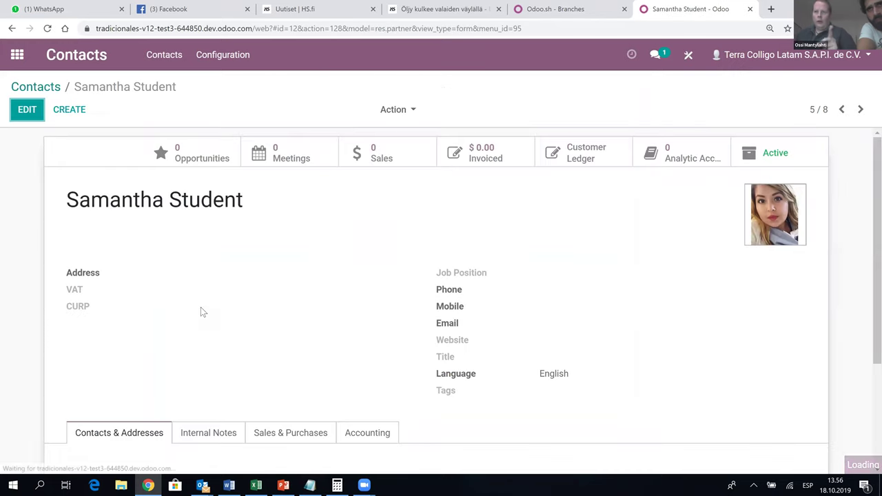
{"action": "scroll", "coordinate": [547, 242], "scroll_direction": "down", "scroll_amount": 2}
{"action": "left_click", "coordinate": [216, 282]}
{"action": "left_click", "coordinate": [298, 293]}
{"action": "scroll", "coordinate": [319, 335], "scroll_direction": "down", "scroll_amount": 3}
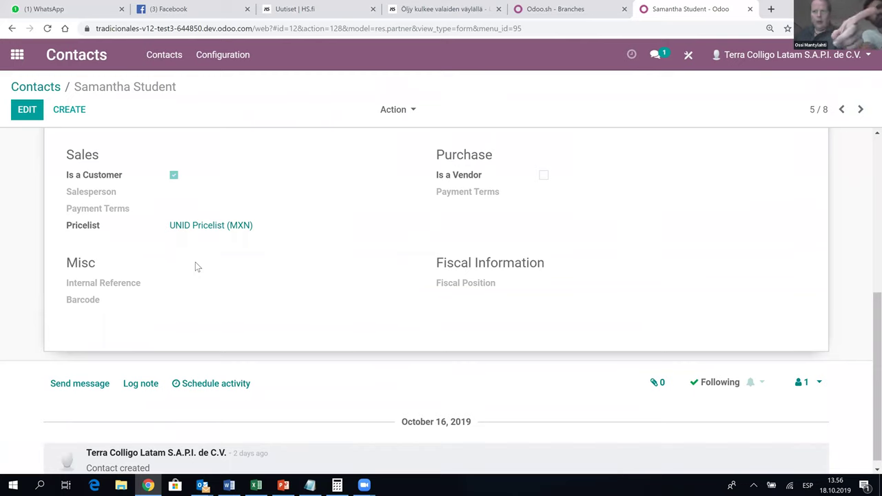
- Examine which pricelist is assigned to the student contact
{"action": "left_click_drag", "start_coordinate": [164, 211], "coordinate": [259, 251]}
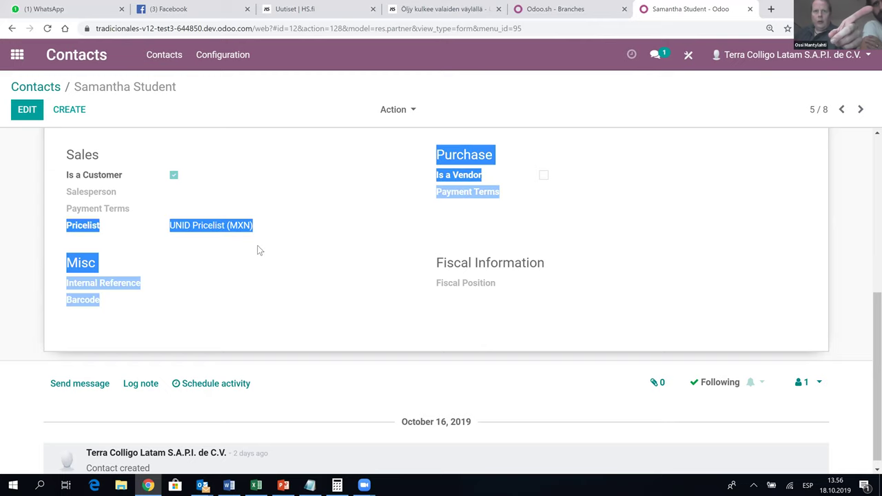
{"action": "left_click", "coordinate": [255, 248]}
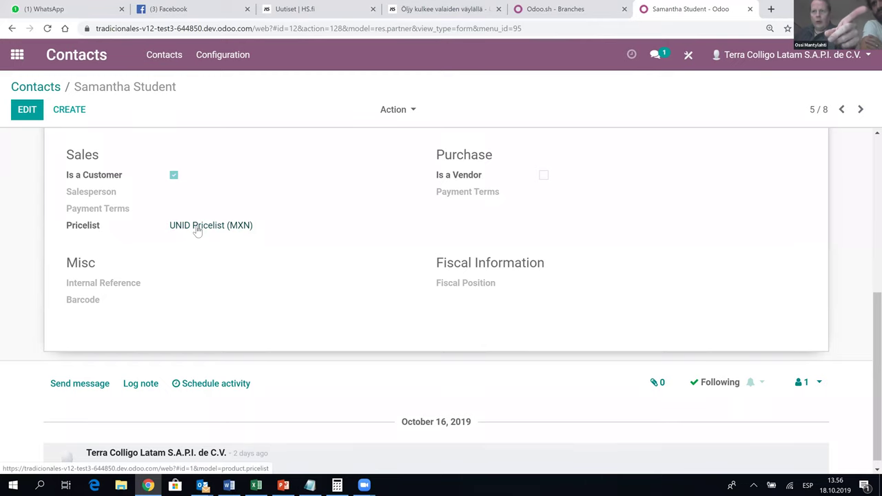
{"action": "scroll", "coordinate": [231, 267], "scroll_direction": "up", "scroll_amount": 3}
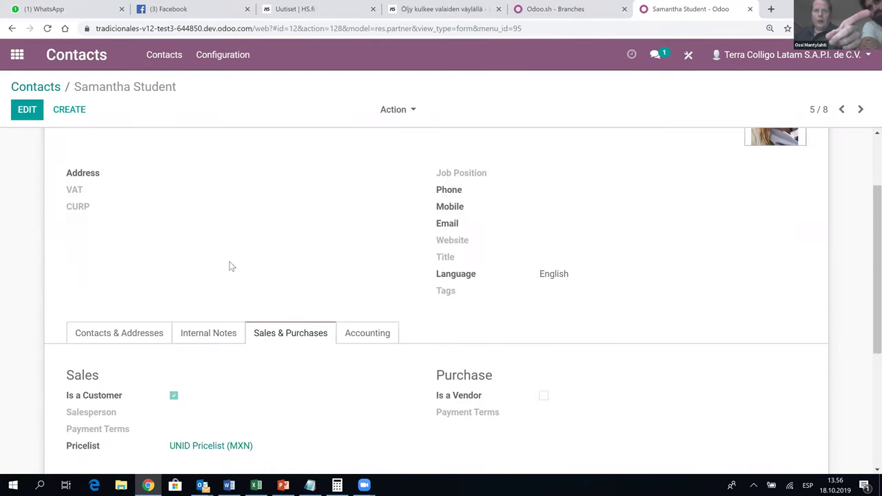
{"action": "scroll", "coordinate": [230, 266], "scroll_direction": "up", "scroll_amount": 2}
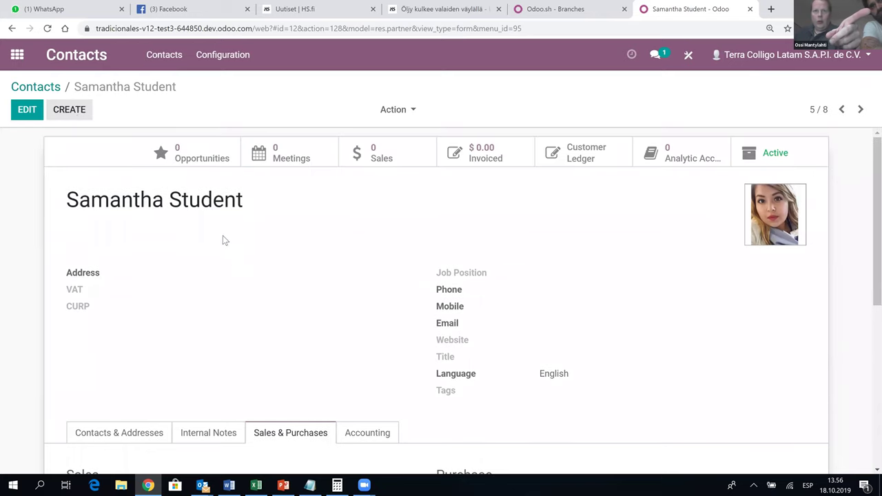
{"action": "scroll", "coordinate": [223, 238], "scroll_direction": "down", "scroll_amount": 1}
{"action": "scroll", "coordinate": [221, 238], "scroll_direction": "down", "scroll_amount": 2}
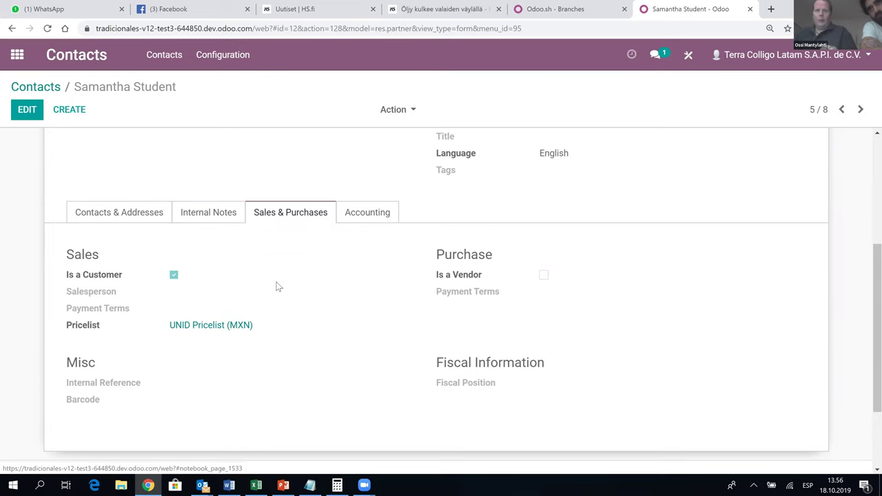
{"action": "scroll", "coordinate": [260, 297], "scroll_direction": "up", "scroll_amount": 2}
- Go back to the contacts and view the professor contact's assigned pricelist in its sales and purchase settings
{"action": "left_click", "coordinate": [58, 88]}
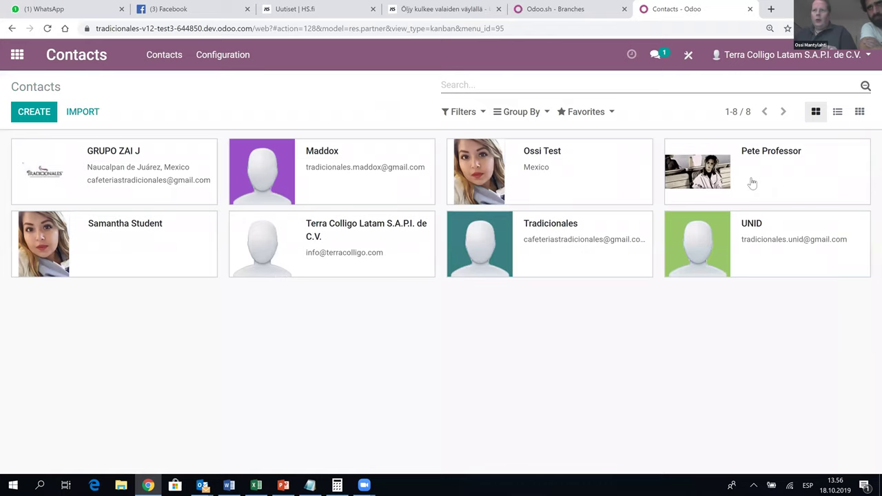
{"action": "left_click", "coordinate": [750, 184]}
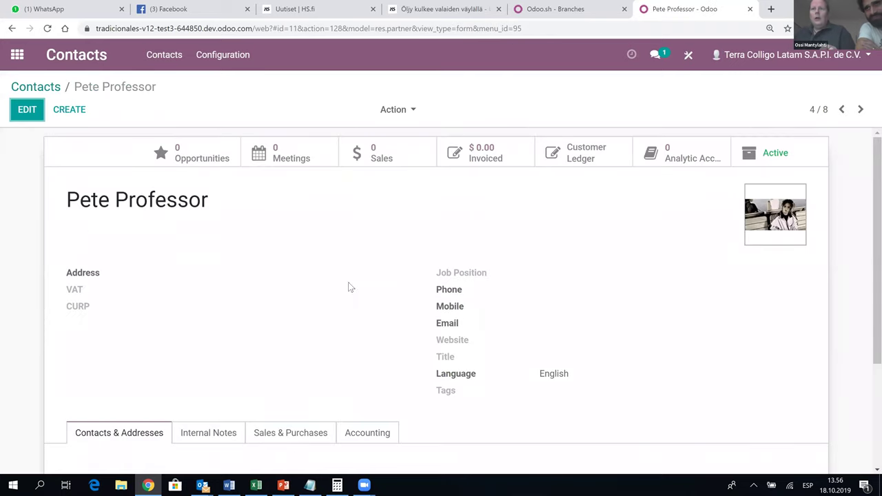
{"action": "scroll", "coordinate": [297, 282], "scroll_direction": "down", "scroll_amount": 3}
{"action": "left_click", "coordinate": [291, 279]}
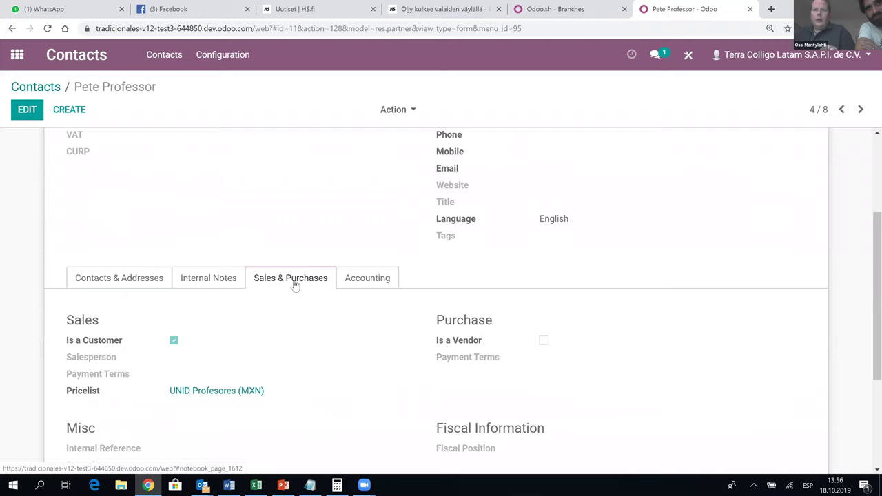
{"action": "scroll", "coordinate": [293, 282], "scroll_direction": "down", "scroll_amount": 1}
{"action": "scroll", "coordinate": [295, 286], "scroll_direction": "down", "scroll_amount": 1}
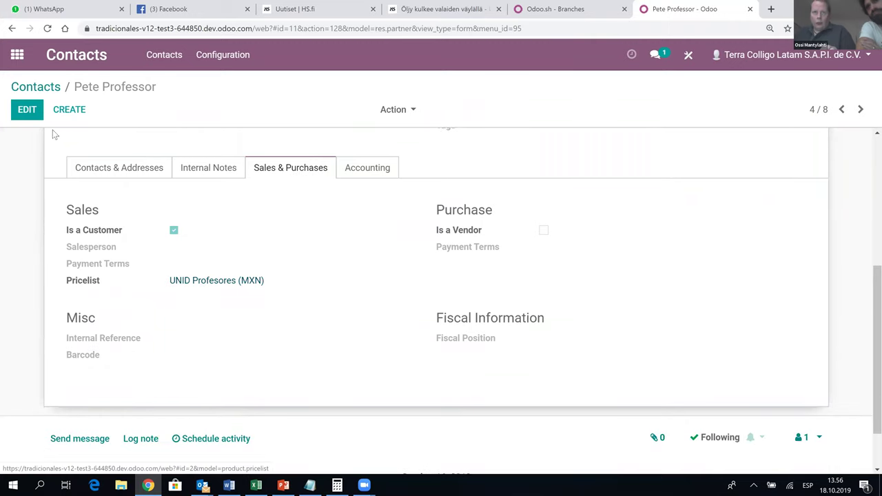
- Put the professor contact into edit mode and view the available pricelist choices without changing the selection
{"action": "left_click", "coordinate": [27, 109]}
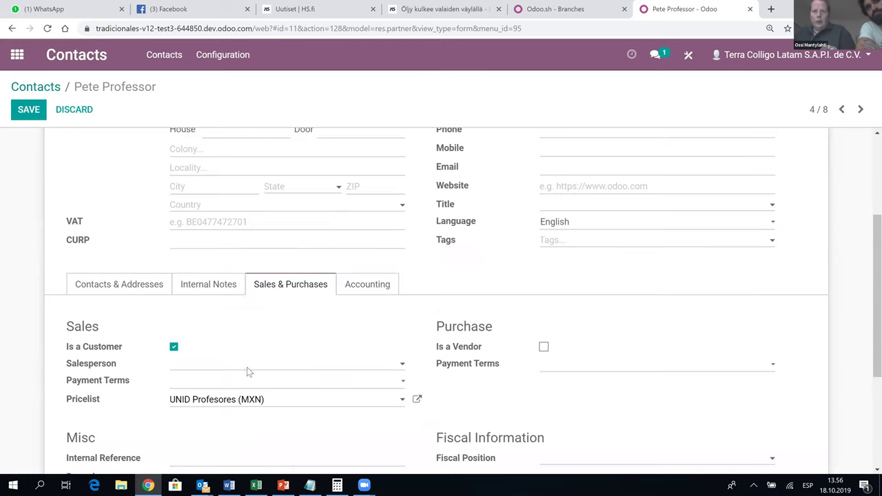
{"action": "left_click", "coordinate": [301, 407]}
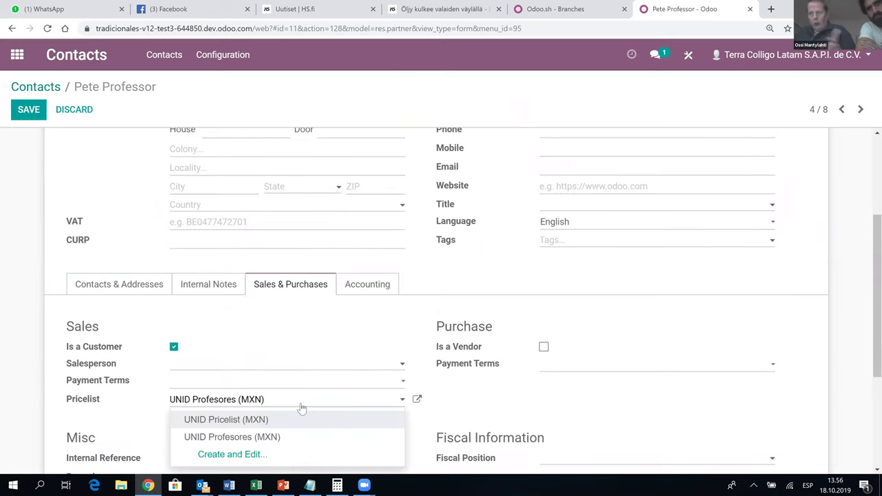
{"action": "left_click", "coordinate": [301, 407]}
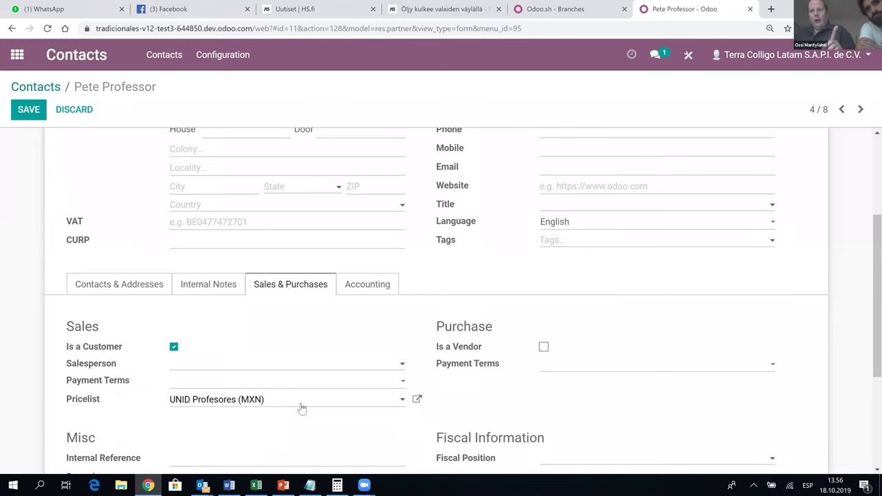
{"action": "scroll", "coordinate": [196, 370], "scroll_direction": "up", "scroll_amount": 3}
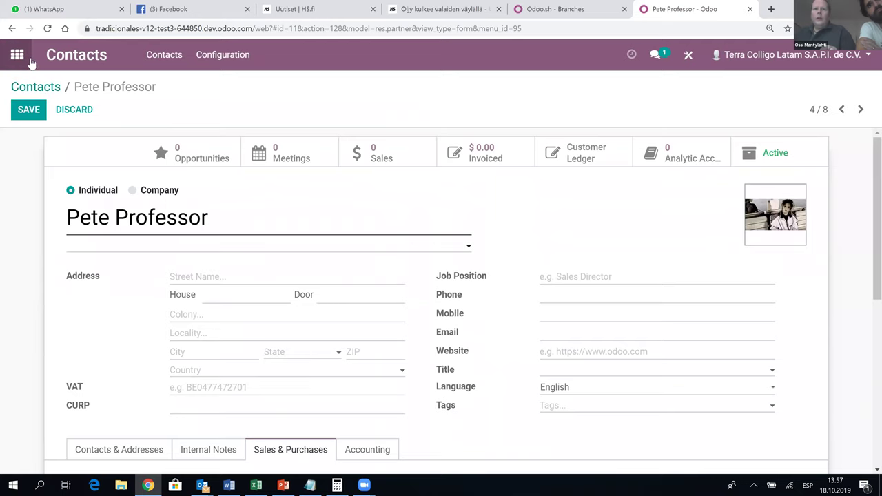
- Leave the contact and load the copied web address of the Point of Sale pricelists
{"action": "key", "text": "alt+h"}
{"action": "left_click", "coordinate": [317, 29]}
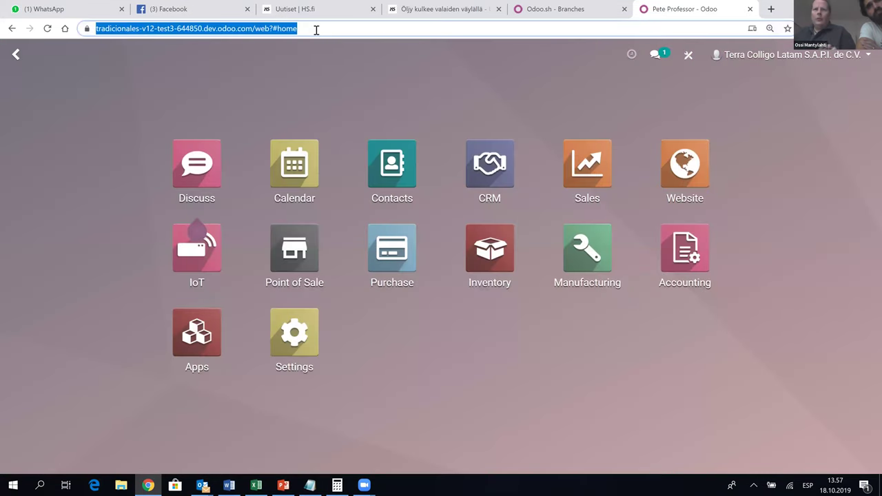
{"action": "type", "text": "https://tradicionales-v12-test3-644850.dev.odoo.com/web?#action=148&active_id=27&model=product.pricelist&view_type=list&menu_id=286"}
{"action": "key", "text": "Return"}
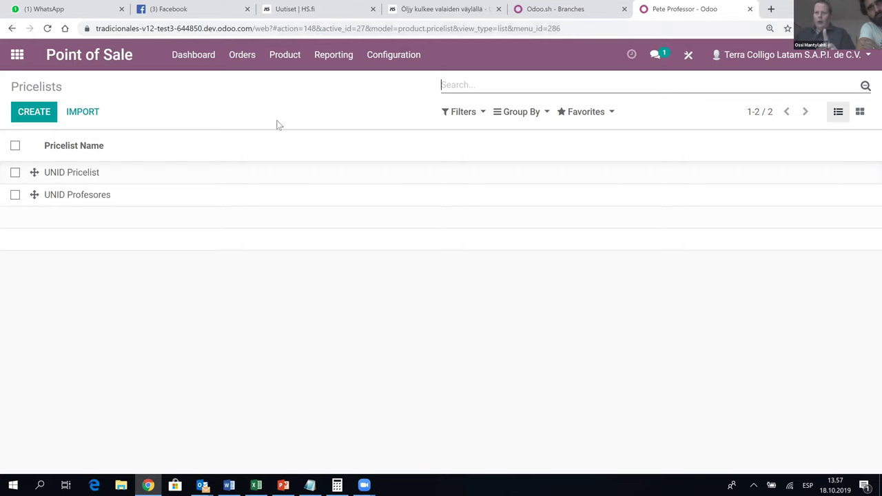
- Open UNID Pricelist, view the price computation of its Coca Cola lata ligth item, and close the item
{"action": "left_click", "coordinate": [78, 178]}
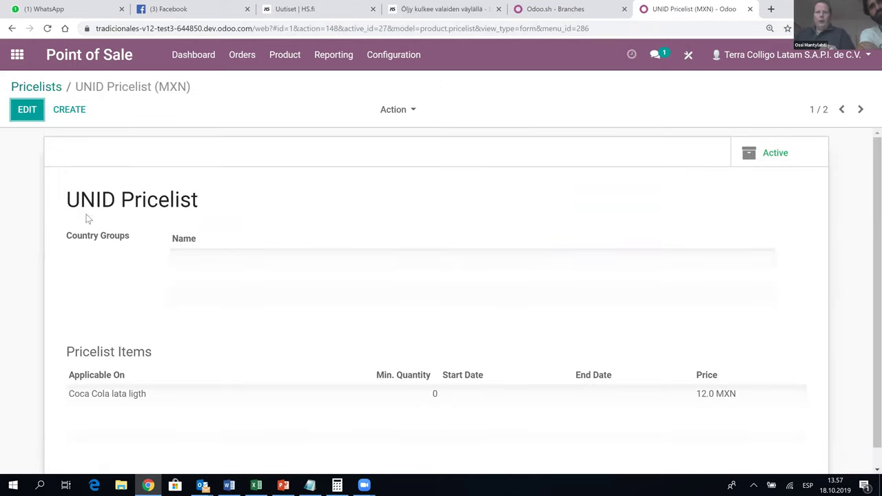
{"action": "scroll", "coordinate": [140, 262], "scroll_direction": "down", "scroll_amount": 1}
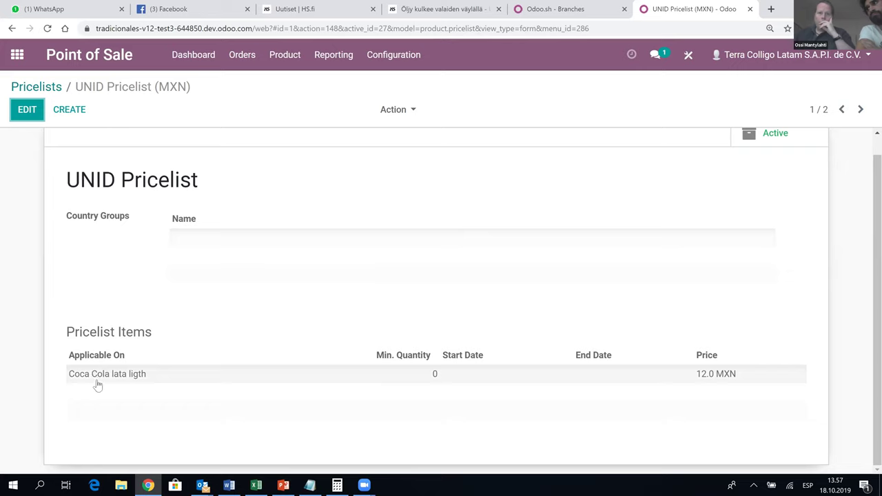
{"action": "left_click", "coordinate": [131, 378]}
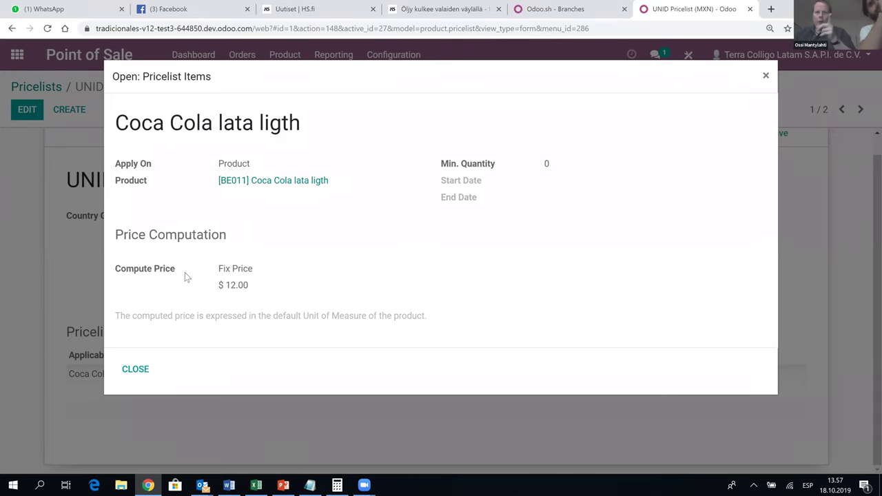
{"action": "left_click", "coordinate": [135, 370]}
- Put UNID Pricelist into edit mode, review the Coca Cola lata ligth item's application and price options, and close it unchanged
{"action": "left_click", "coordinate": [26, 112]}
{"action": "left_click", "coordinate": [139, 377]}
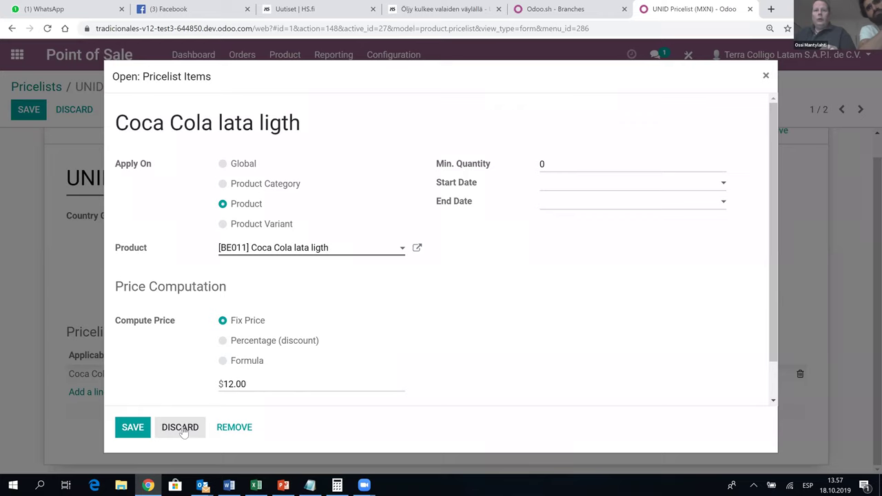
{"action": "left_click", "coordinate": [766, 76]}
- Return to the pricelists and open UNID Profesores to view its items
{"action": "left_click", "coordinate": [40, 87]}
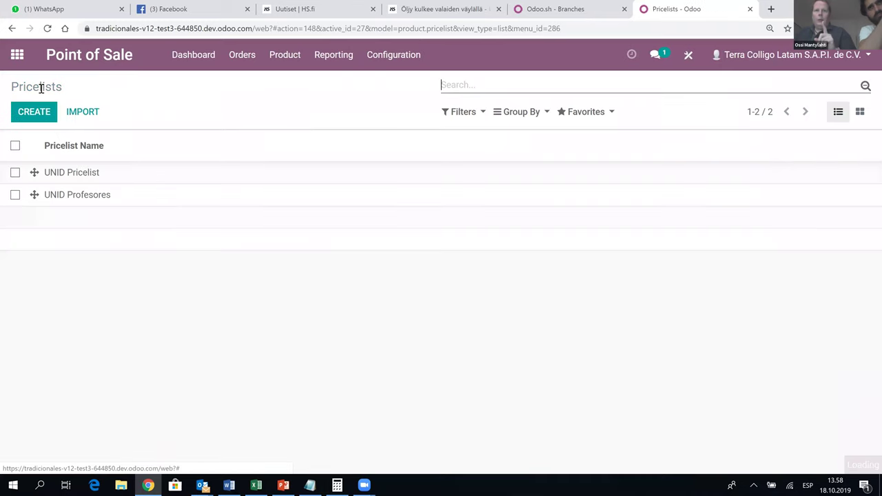
{"action": "left_click", "coordinate": [76, 200]}
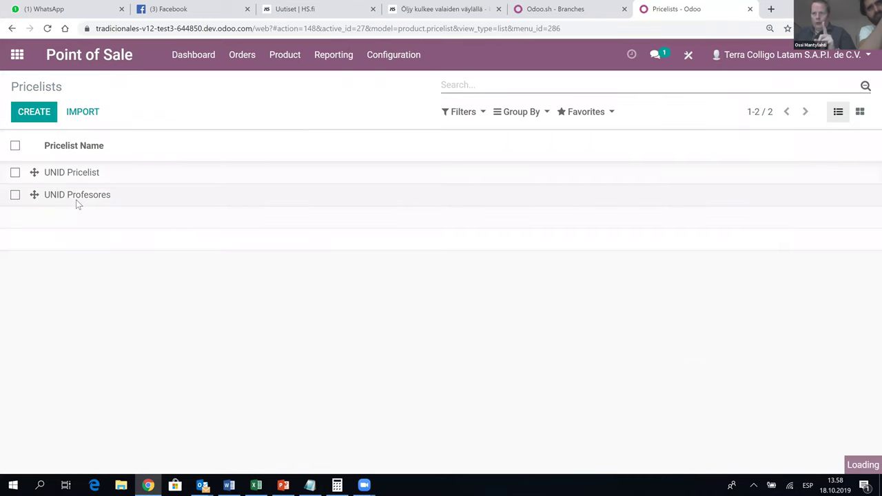
{"action": "key", "text": "alt"}
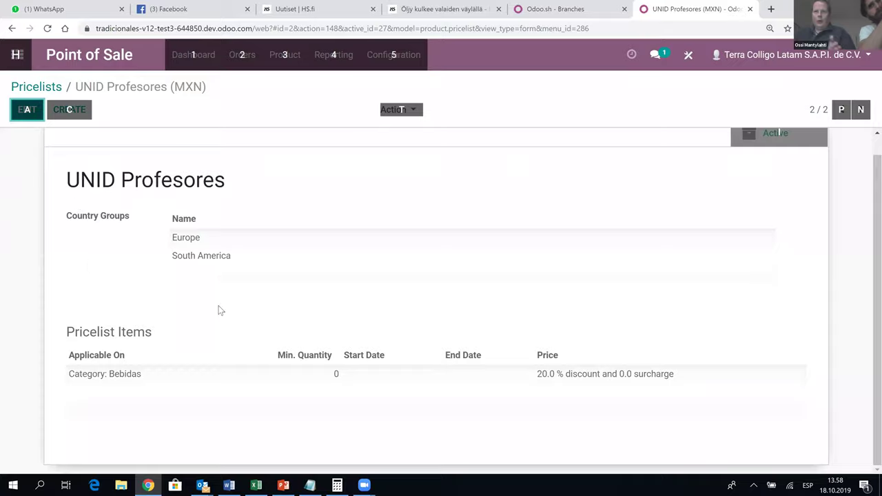
- Check the pricelist diagram in PowerPoint, return to UNID Profesores in Odoo, and open its Category: Bebidas item in edit mode
{"action": "key", "text": "alt+Tab"}
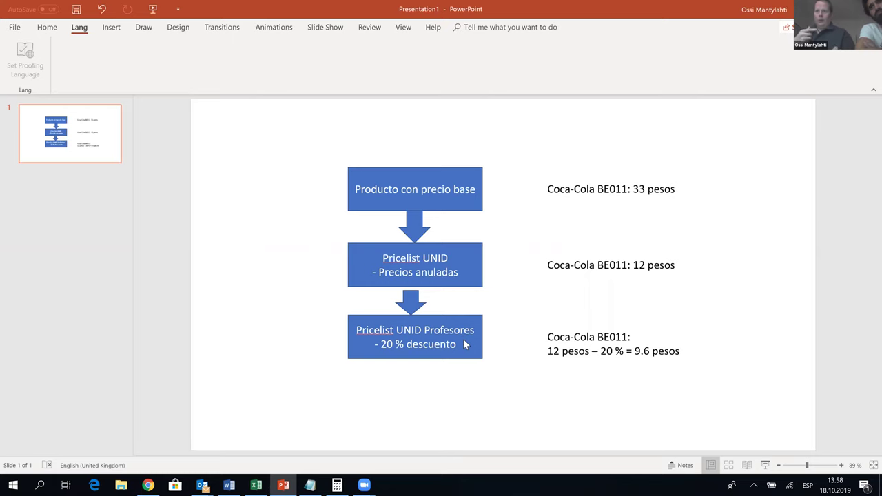
{"action": "key", "text": "alt+Tab"}
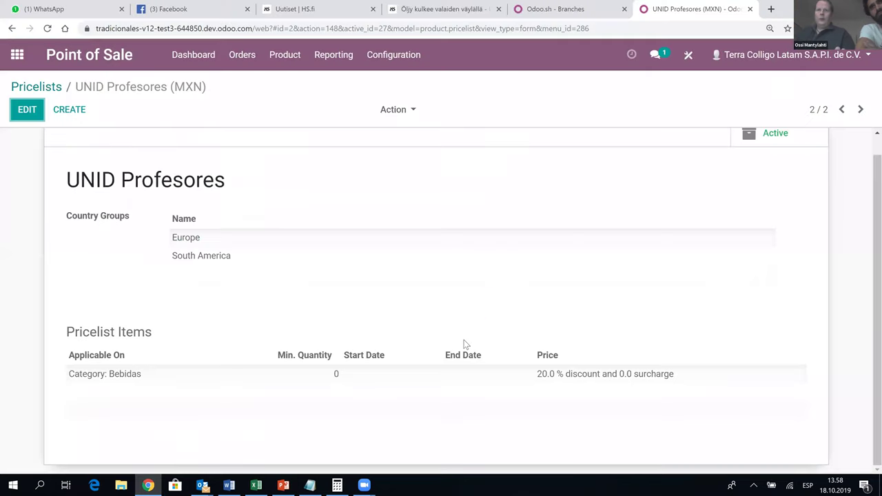
{"action": "left_click", "coordinate": [26, 112]}
{"action": "left_click", "coordinate": [132, 375]}
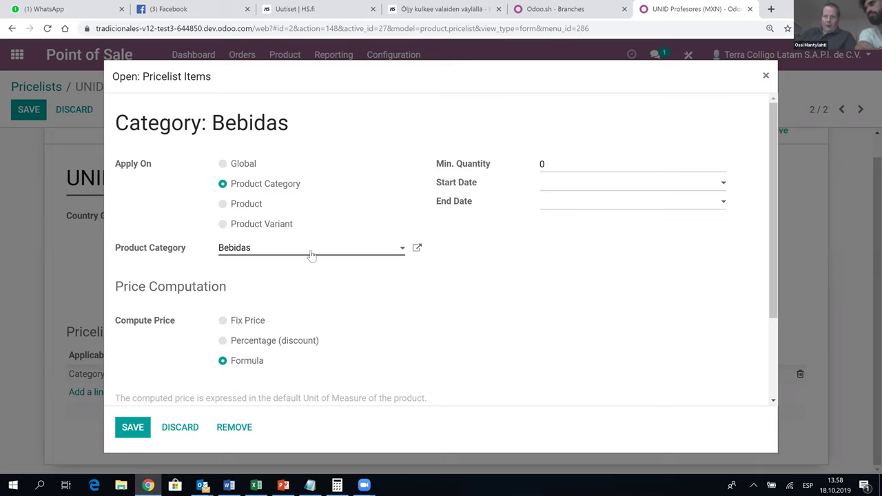
{"action": "scroll", "coordinate": [541, 265], "scroll_direction": "down", "scroll_amount": 2}
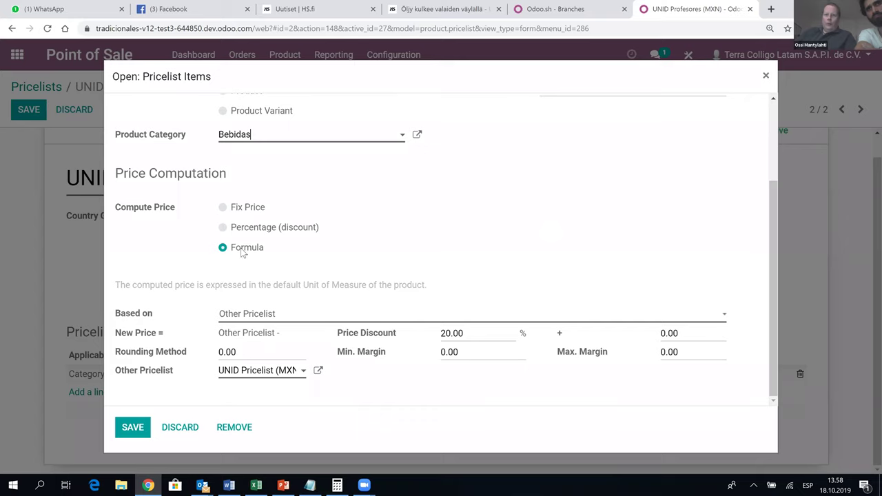
- Review the Bebidas item's price basis, Other Pricelist choices and minimum quantity, and close the item unchanged
{"action": "left_click", "coordinate": [294, 315]}
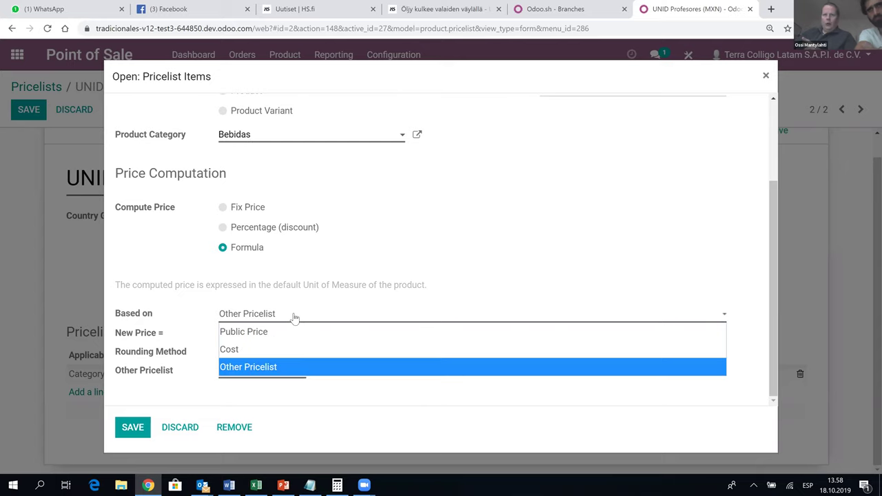
{"action": "left_click", "coordinate": [294, 316]}
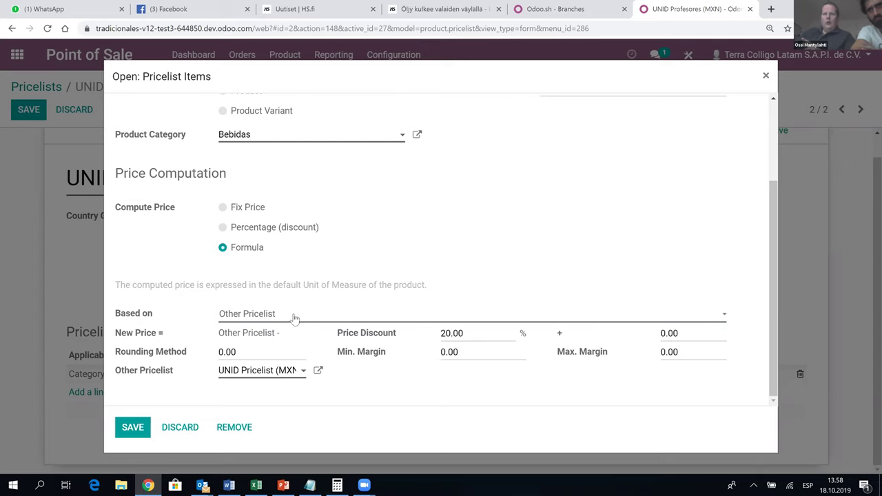
{"action": "left_click", "coordinate": [250, 377]}
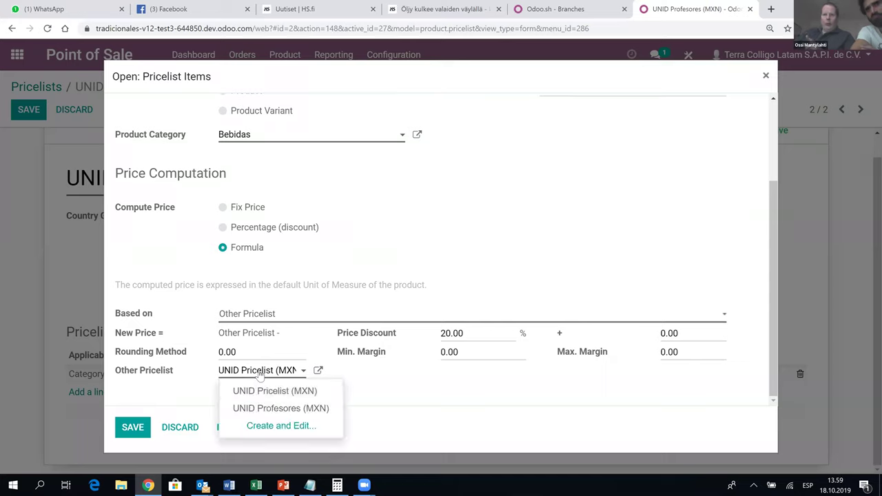
{"action": "left_click", "coordinate": [260, 376]}
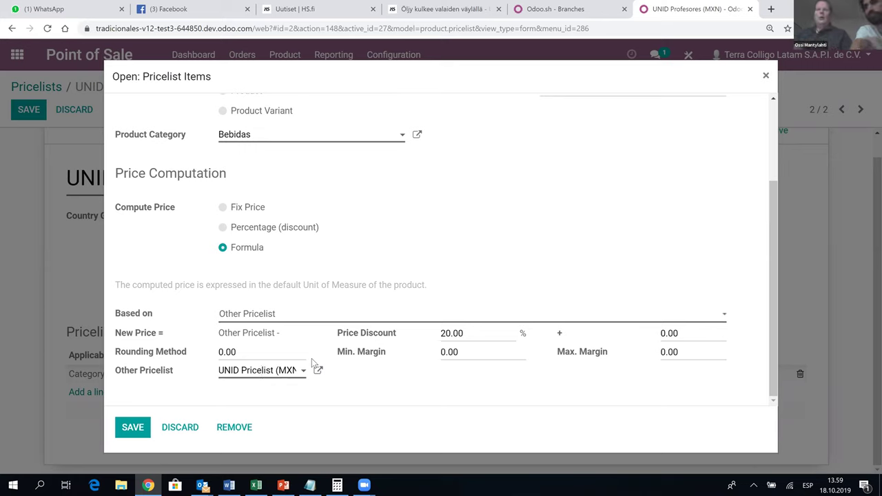
{"action": "scroll", "coordinate": [305, 330], "scroll_direction": "up", "scroll_amount": 3}
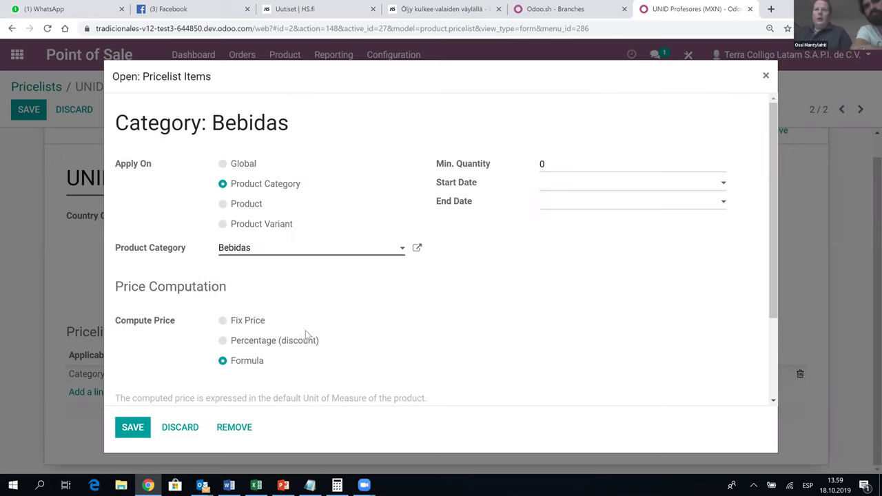
{"action": "left_click", "coordinate": [566, 164]}
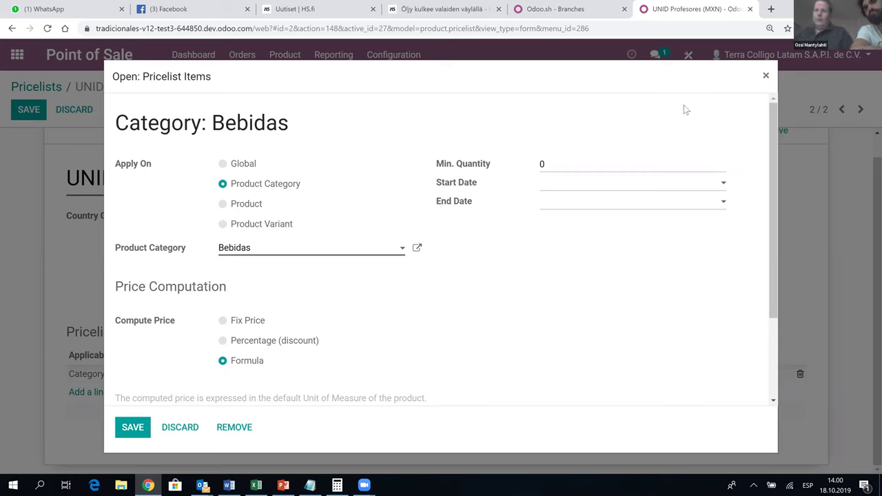
{"action": "left_click", "coordinate": [765, 76]}
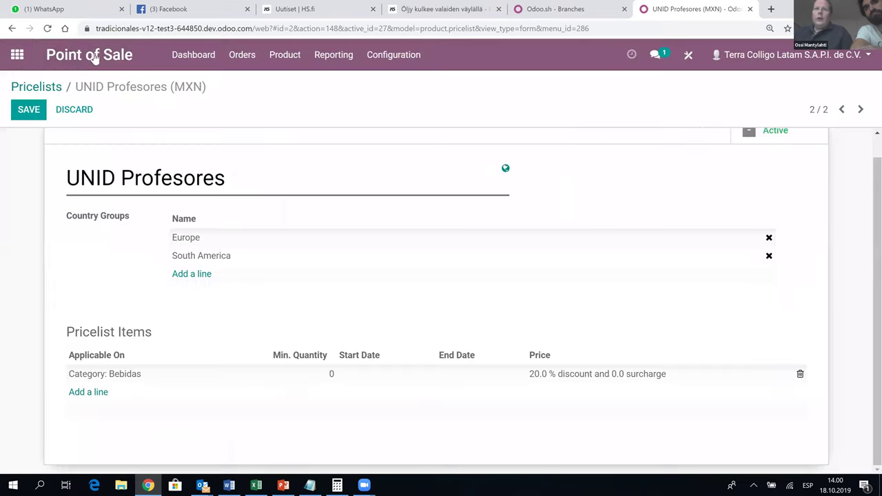
- Leave the pricelist and open the selling screen of the Point of Sale app
{"action": "left_click", "coordinate": [17, 54]}
{"action": "key", "text": "Down"}
{"action": "key", "text": "Right"}
{"action": "key", "text": "Return"}
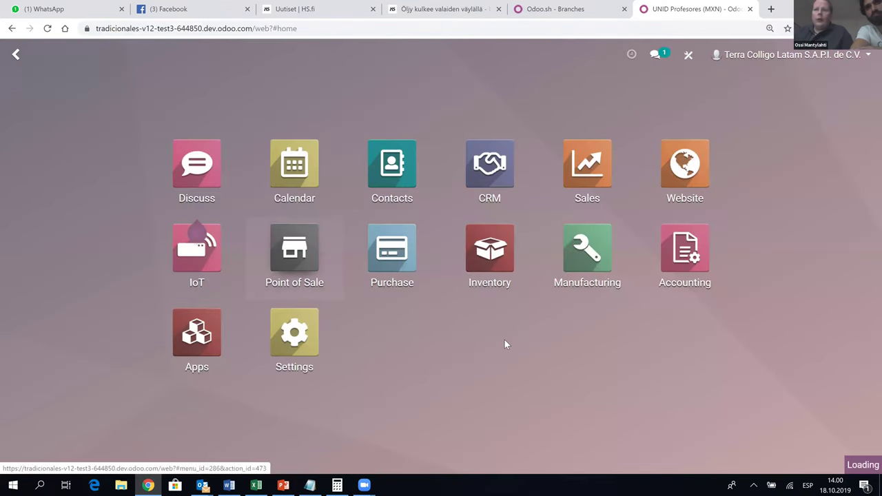
{"action": "left_click", "coordinate": [51, 234]}
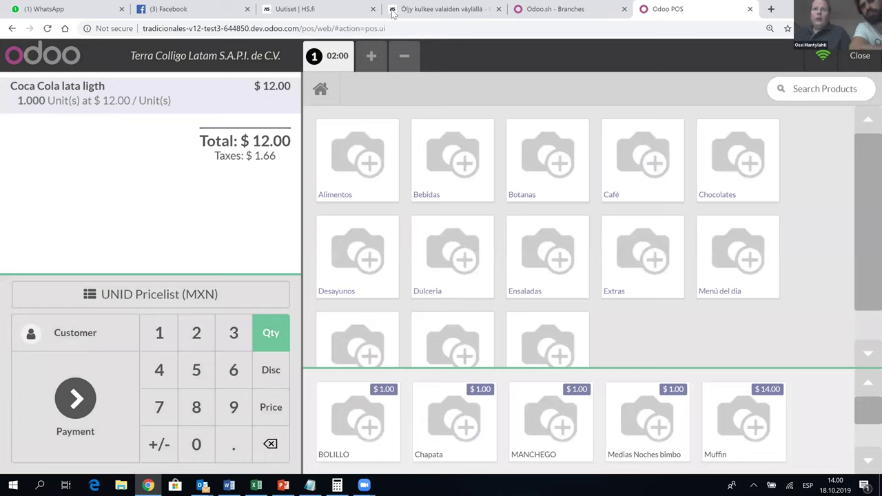
- Start a second order, search the products for be011, and add one Coca Cola lata ligth to it
{"action": "left_click", "coordinate": [374, 56]}
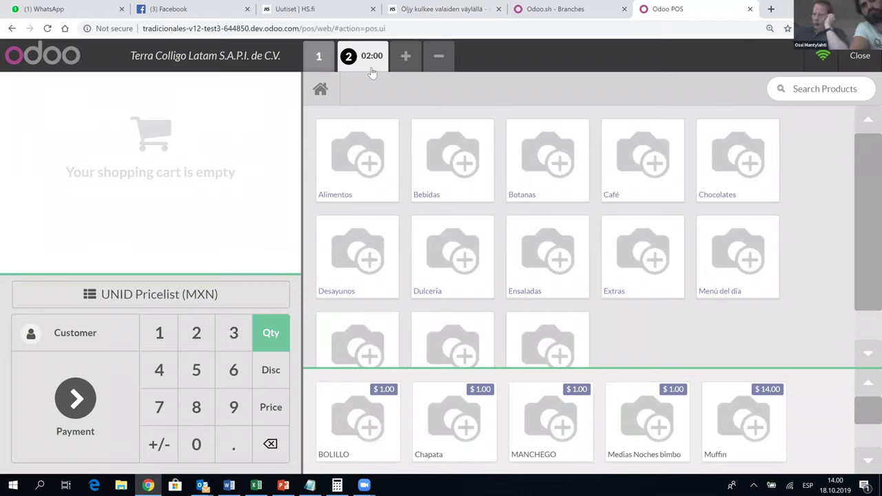
{"action": "left_click", "coordinate": [824, 91]}
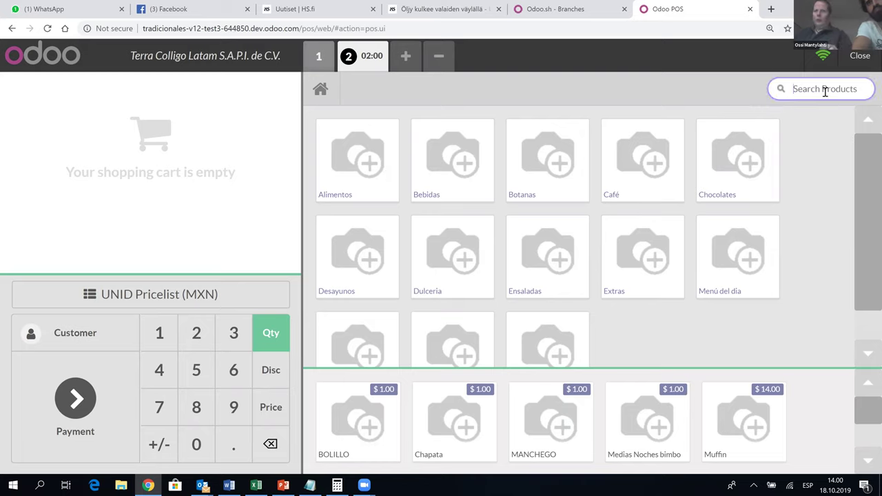
{"action": "type", "text": "be011"}
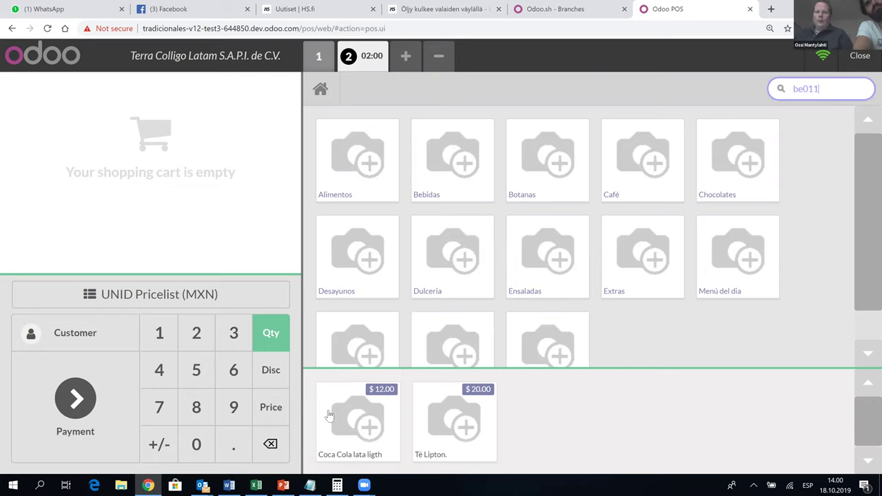
{"action": "left_click", "coordinate": [340, 425]}
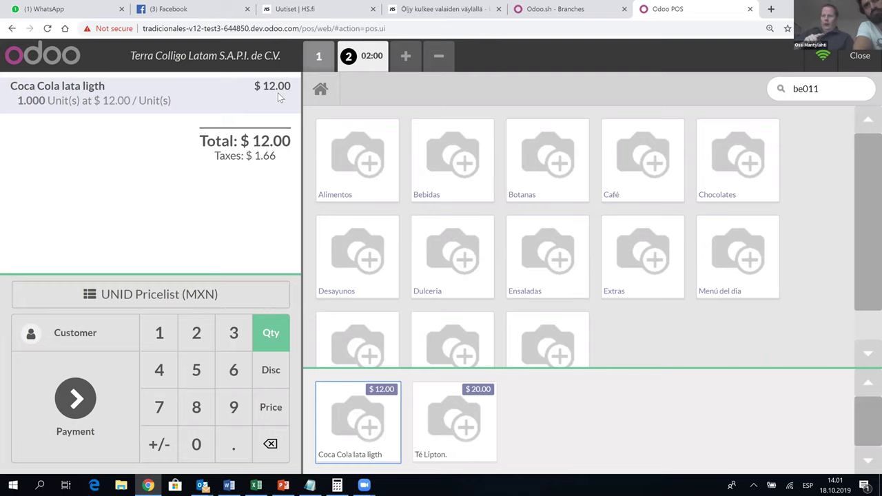
- Apply the UNID Profesores pricelist to the order, and remove and re-add Coca Cola lata ligth
{"action": "left_click", "coordinate": [135, 301]}
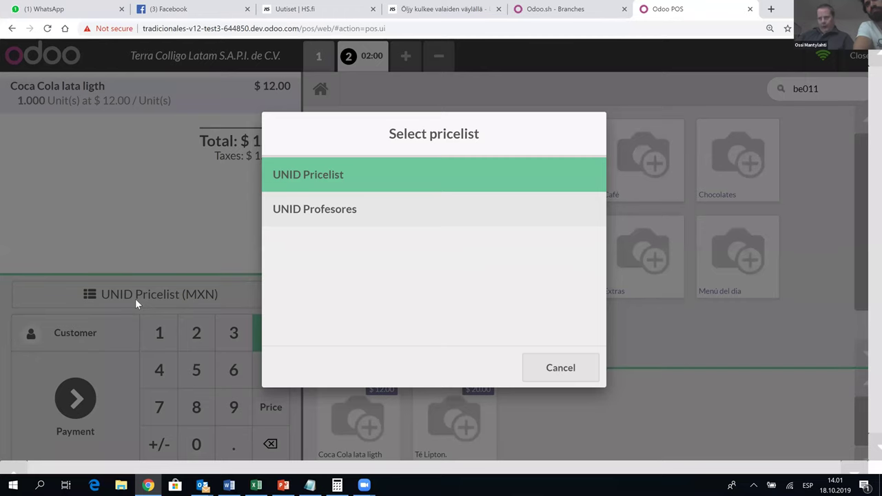
{"action": "left_click", "coordinate": [331, 218]}
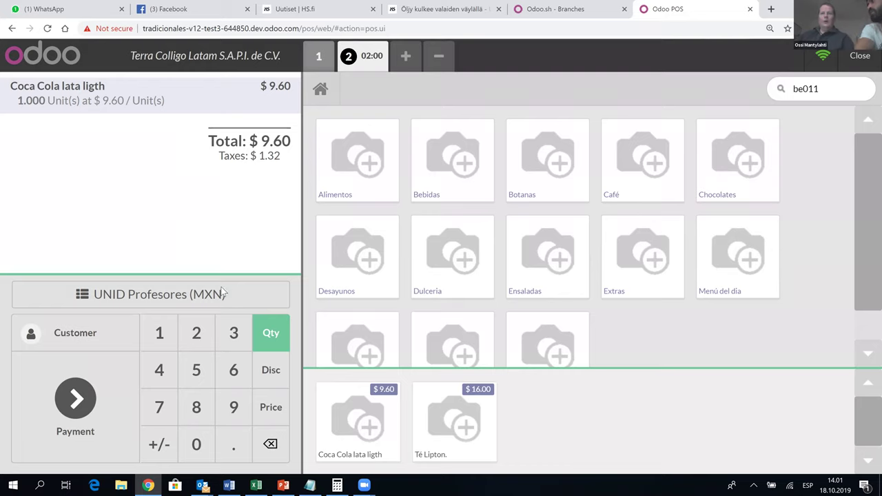
{"action": "left_click", "coordinate": [272, 447]}
{"action": "left_click", "coordinate": [273, 447]}
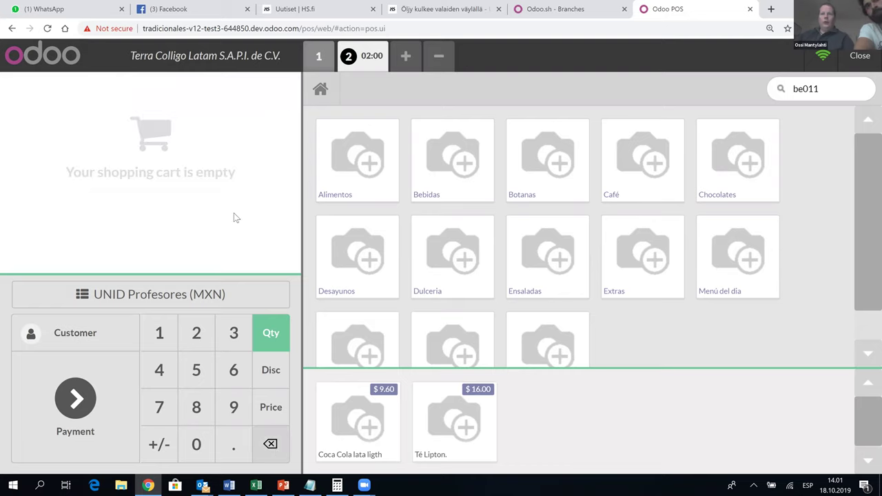
{"action": "left_click", "coordinate": [357, 429]}
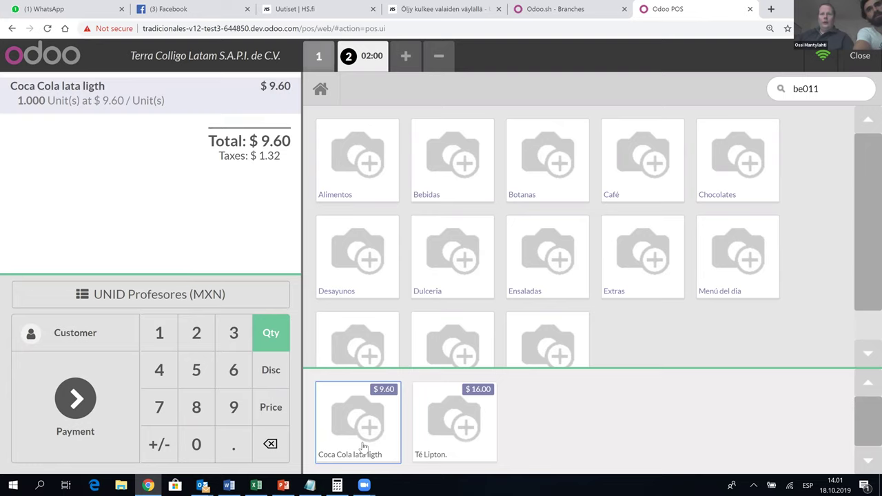
- Clear the quantity of the Coca Cola lata ligth line and switch the order back to UNID Pricelist
{"action": "left_click", "coordinate": [271, 445]}
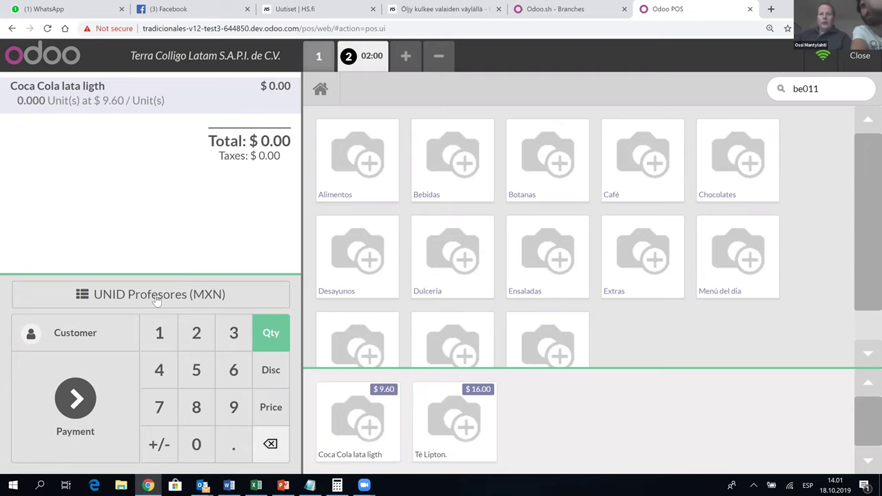
{"action": "left_click", "coordinate": [155, 294]}
{"action": "left_click", "coordinate": [292, 184]}
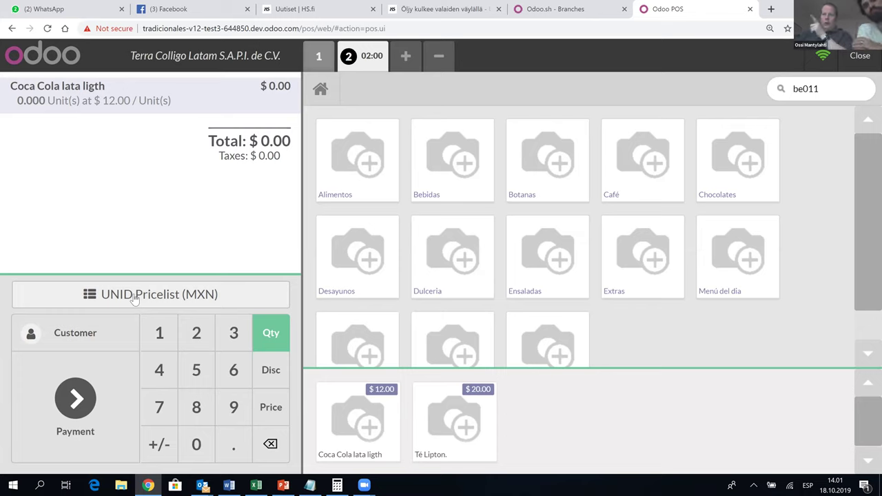
- Set the test customer from Mexico on the order and add one Coca Cola lata ligth
{"action": "left_click", "coordinate": [81, 335]}
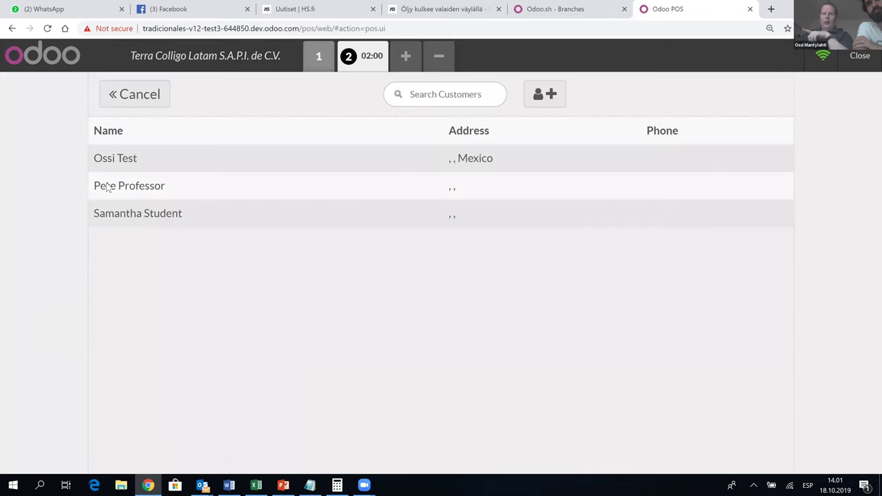
{"action": "left_click", "coordinate": [136, 163]}
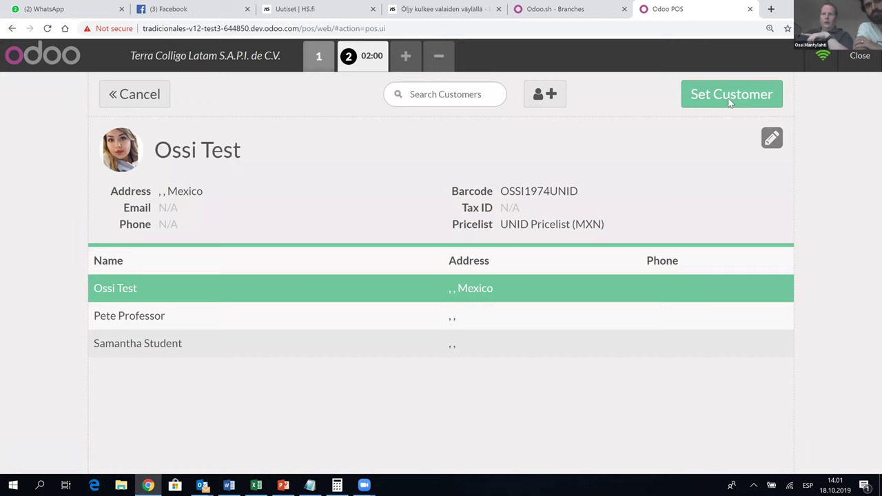
{"action": "left_click", "coordinate": [730, 101]}
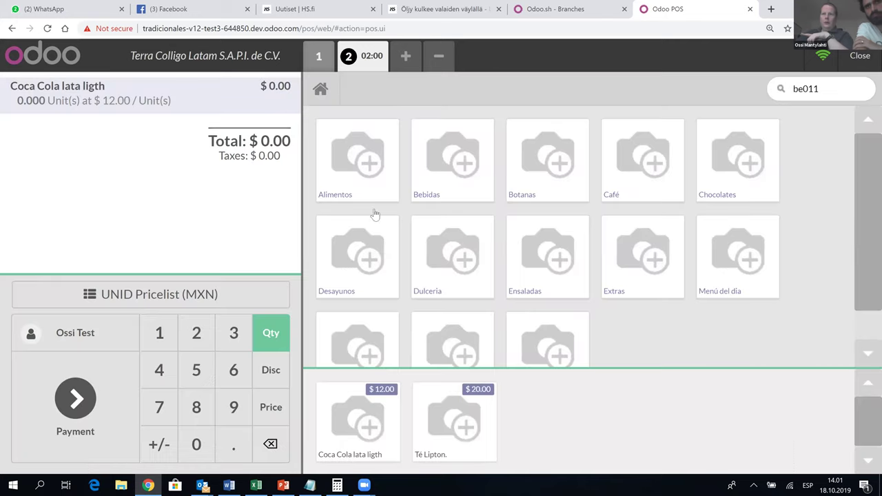
{"action": "left_click", "coordinate": [357, 431]}
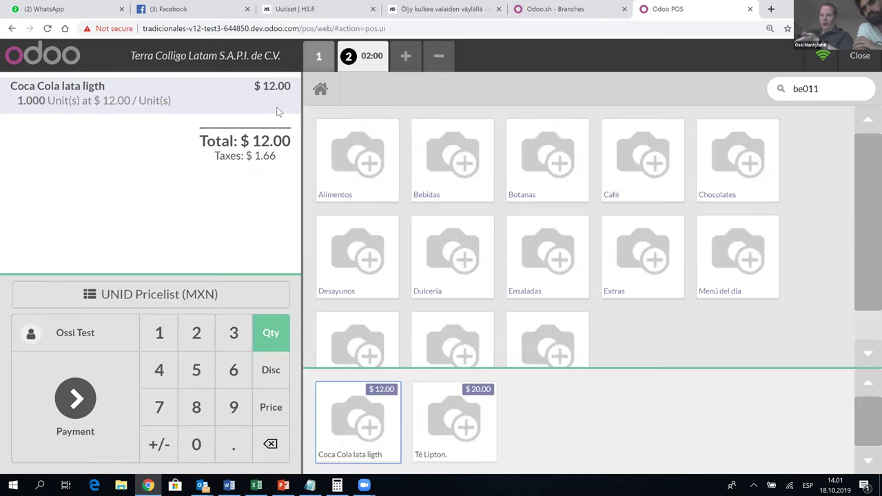
- Empty the cart, view the selected customer's details without changing them, and add one Coca Cola lata ligth again
{"action": "left_click", "coordinate": [270, 444]}
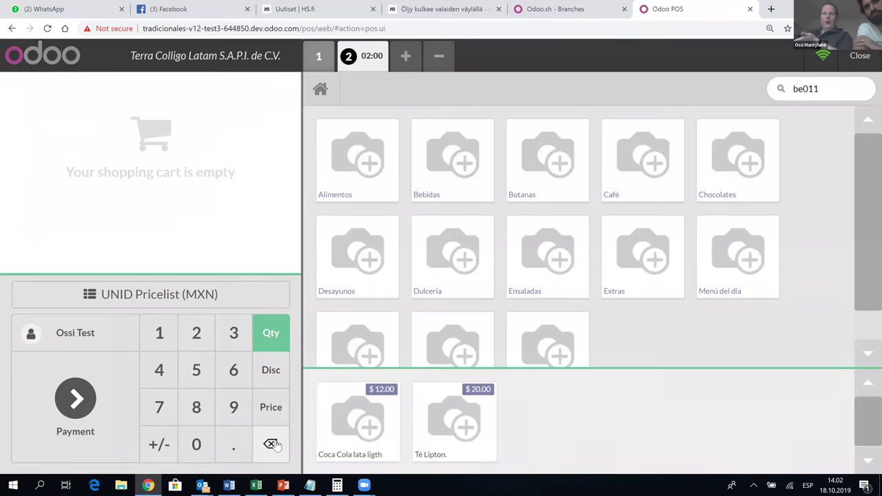
{"action": "left_click", "coordinate": [78, 333]}
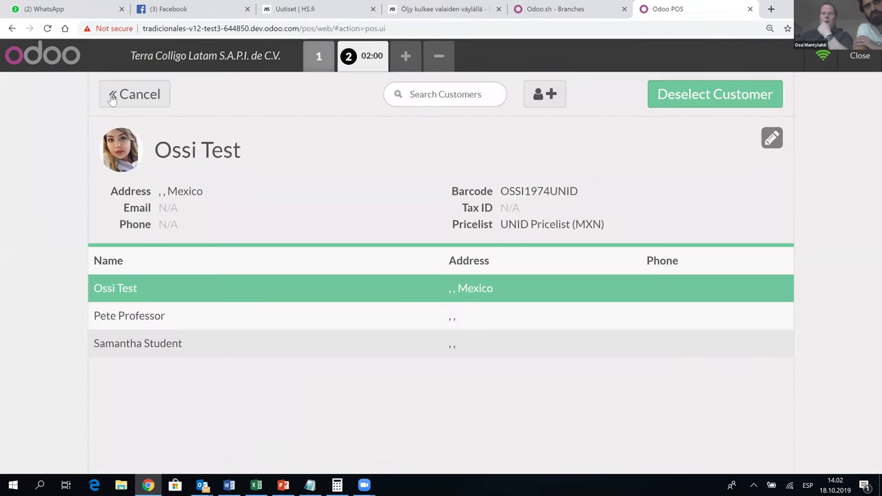
{"action": "left_click", "coordinate": [114, 93]}
{"action": "left_click", "coordinate": [353, 420]}
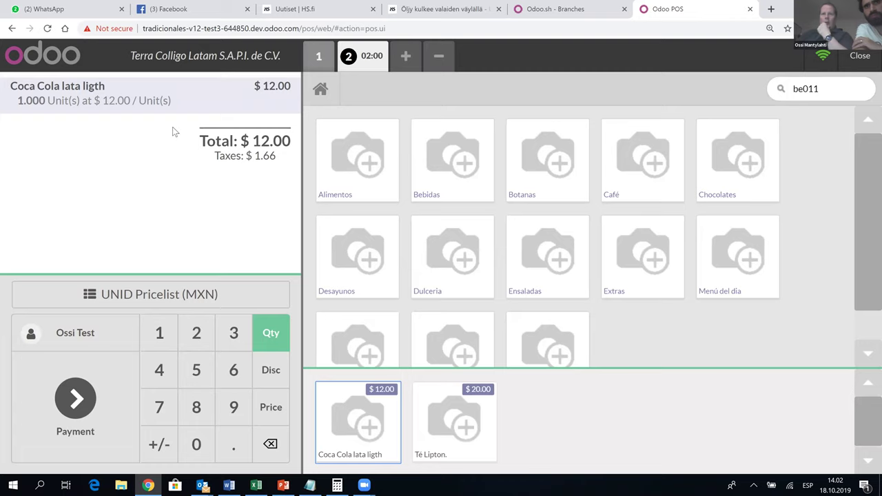
- Change the order's customer to the professor contact assigned to UNID Profesores
{"action": "left_click", "coordinate": [77, 335]}
{"action": "left_click", "coordinate": [155, 317]}
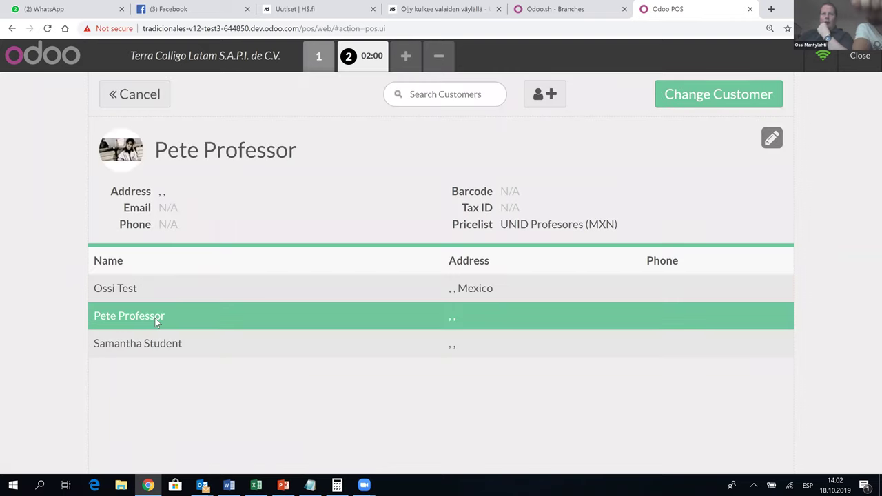
{"action": "left_click", "coordinate": [696, 99]}
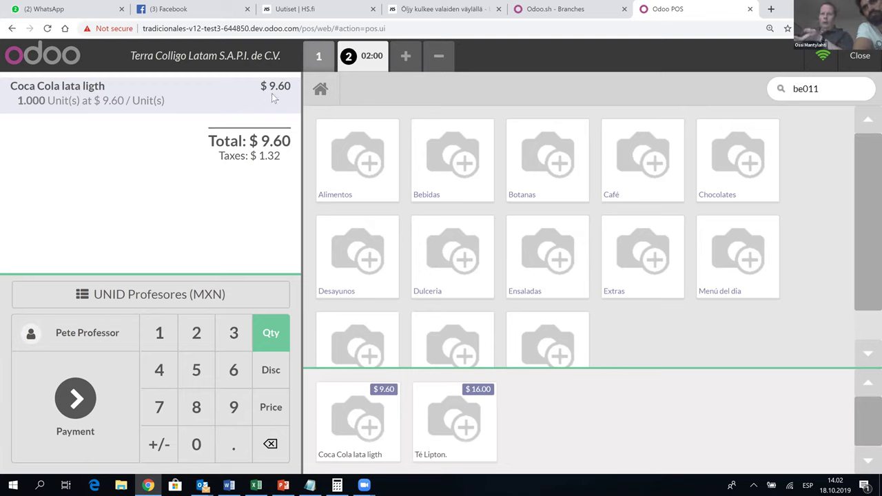
- Pay the professor's Coca Cola order with 9.60 in Efectivo (MXN), validate it and start the next order
{"action": "left_click", "coordinate": [76, 417]}
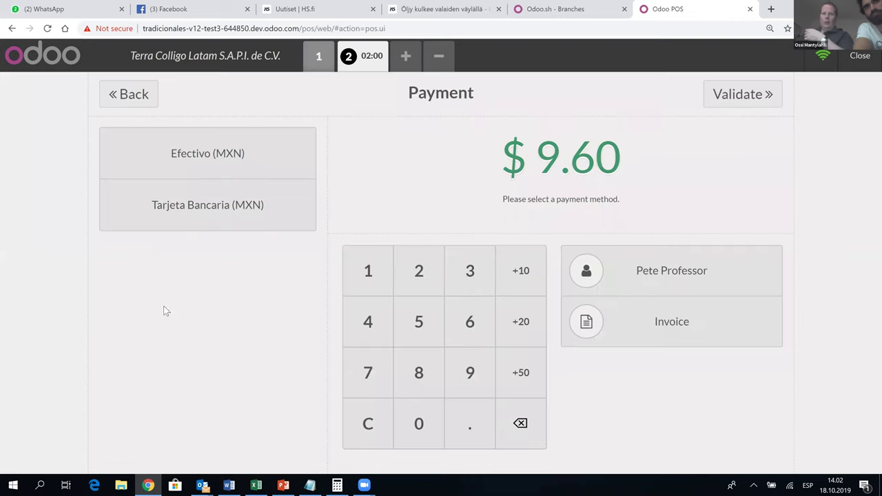
{"action": "left_click", "coordinate": [470, 378]}
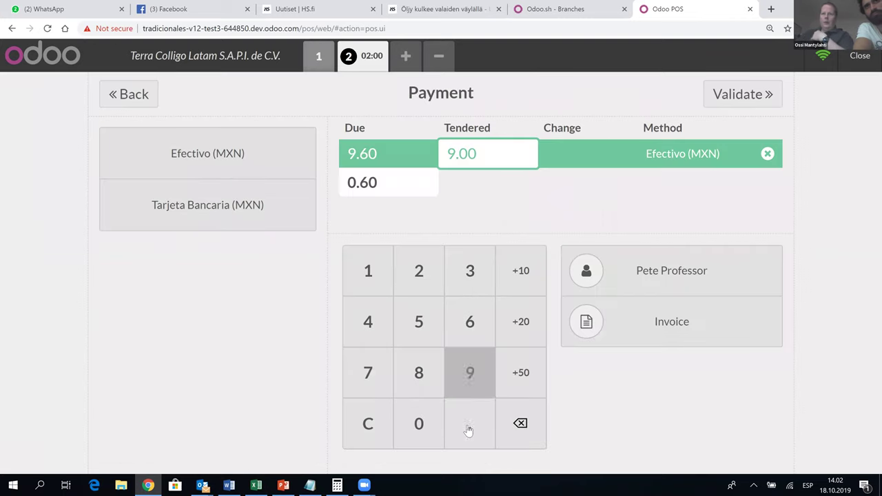
{"action": "left_click", "coordinate": [467, 330]}
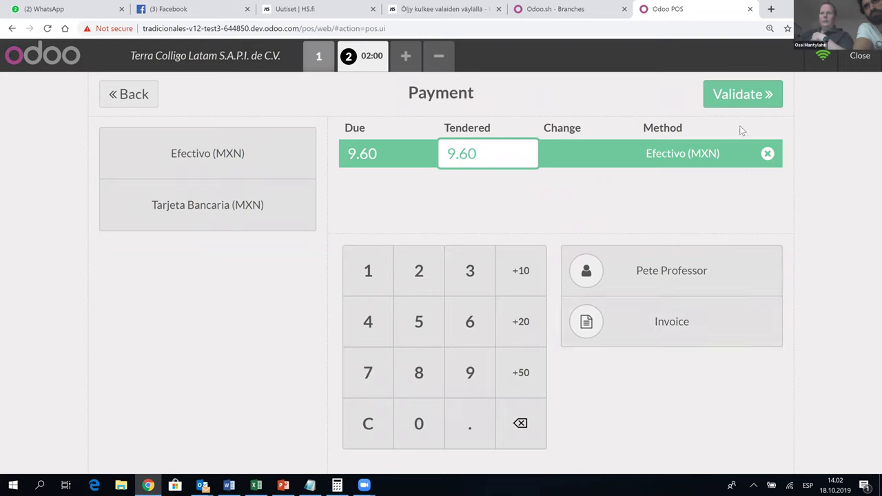
{"action": "left_click", "coordinate": [289, 164]}
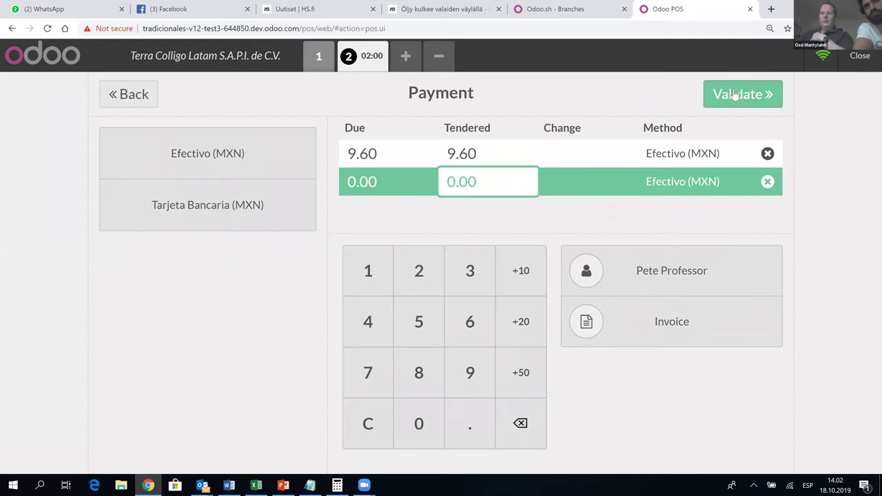
{"action": "left_click", "coordinate": [749, 93]}
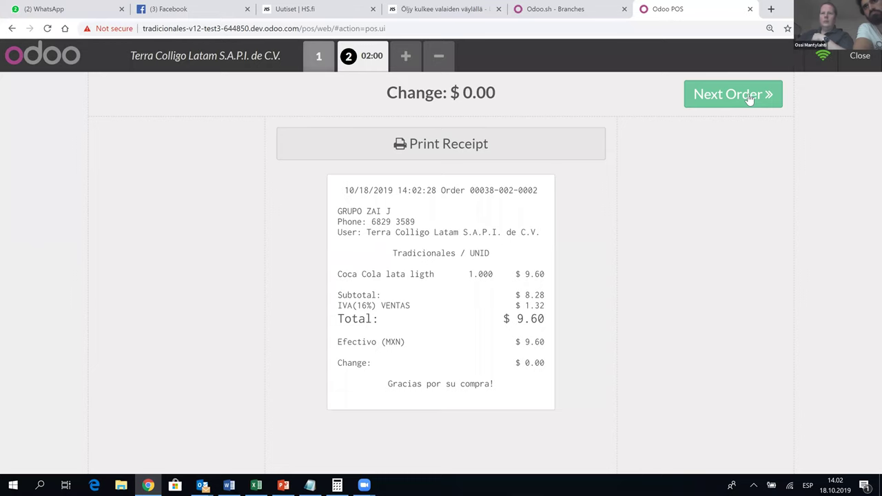
{"action": "left_click", "coordinate": [751, 96]}
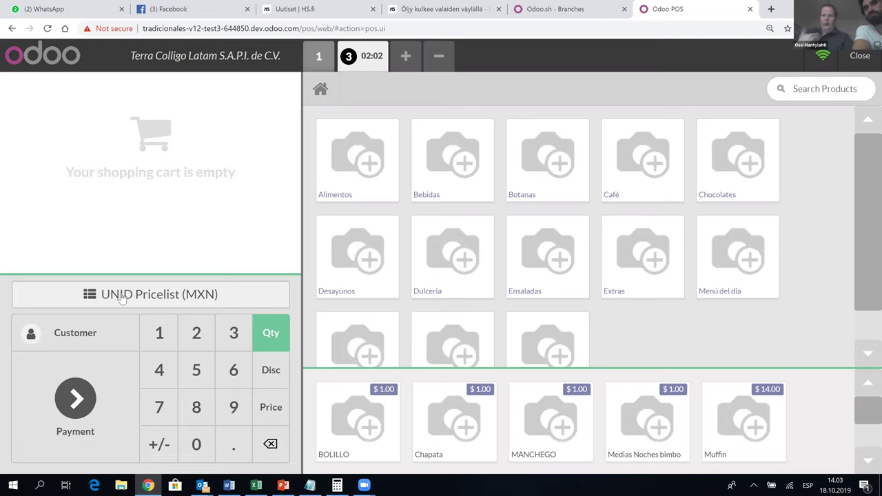
- Set the student contact as the order's customer and add one Chapata, one MANCHEGO and one Medias Noches bimbo
{"action": "left_click", "coordinate": [95, 330]}
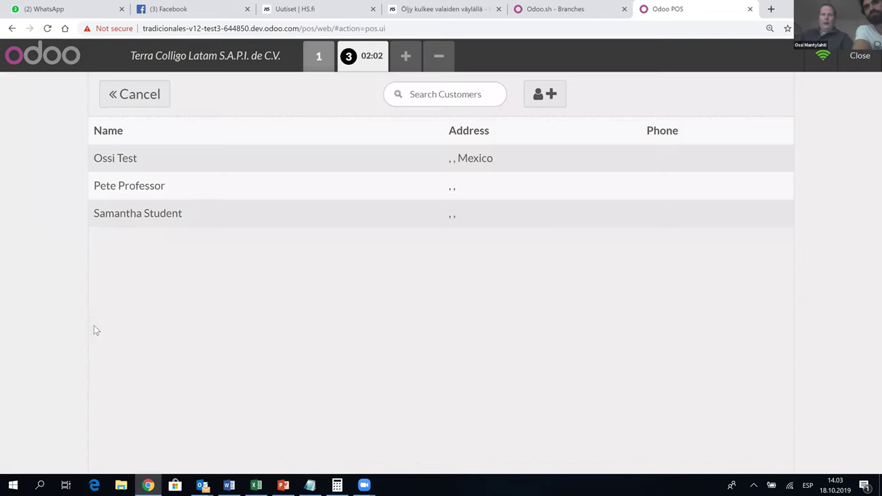
{"action": "left_click", "coordinate": [148, 212]}
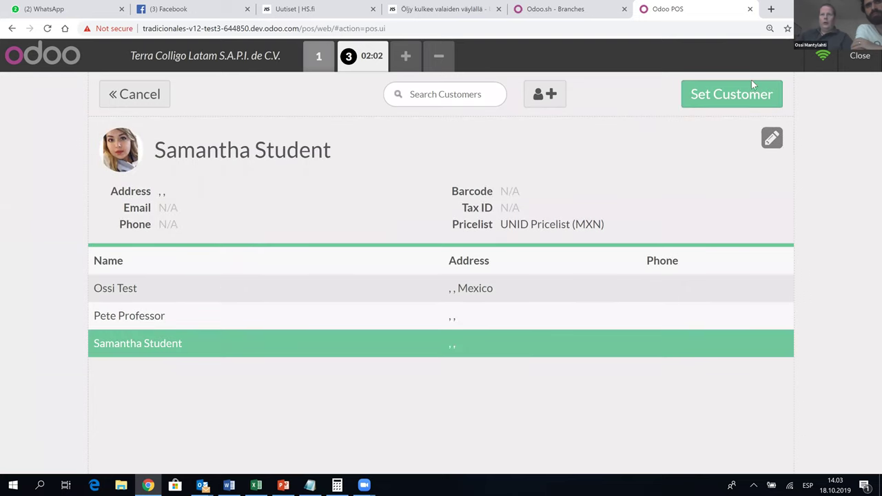
{"action": "left_click", "coordinate": [724, 93]}
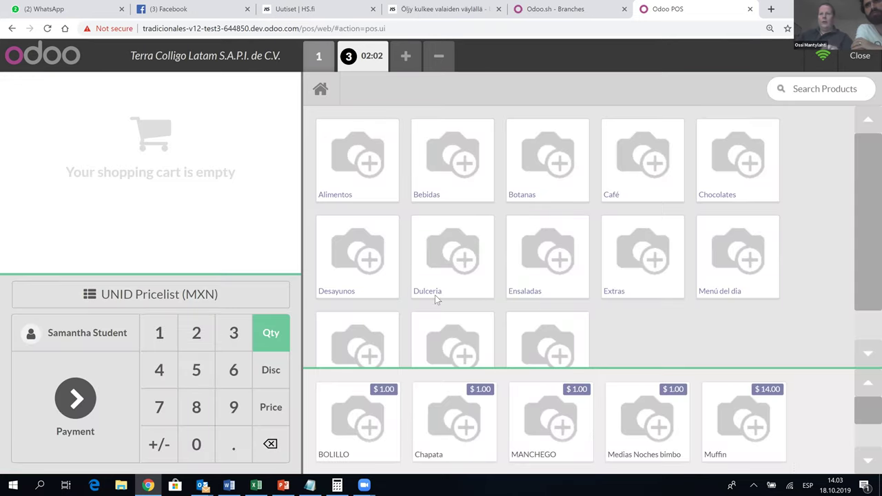
{"action": "left_click", "coordinate": [455, 441]}
{"action": "left_click", "coordinate": [544, 444]}
{"action": "left_click", "coordinate": [641, 436]}
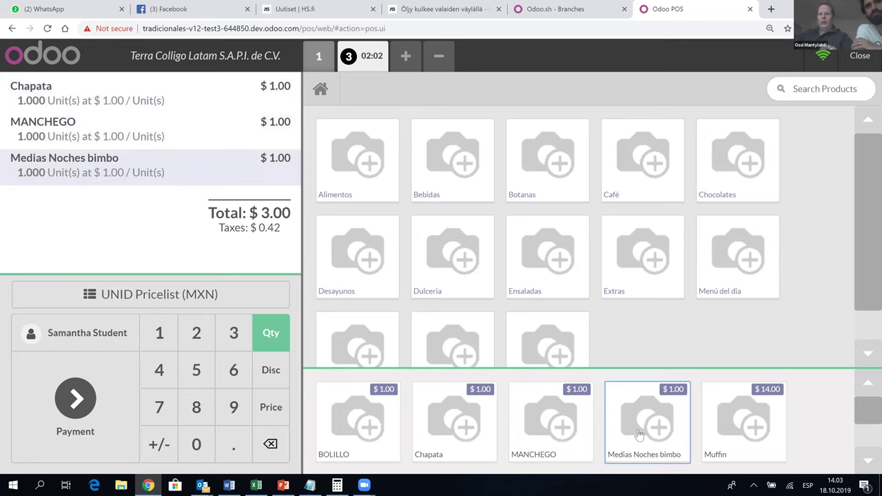
- Search the products for be011 and add three Coca Cola lata ligth to the student's order
{"action": "left_click", "coordinate": [806, 91]}
{"action": "type", "text": "be"}
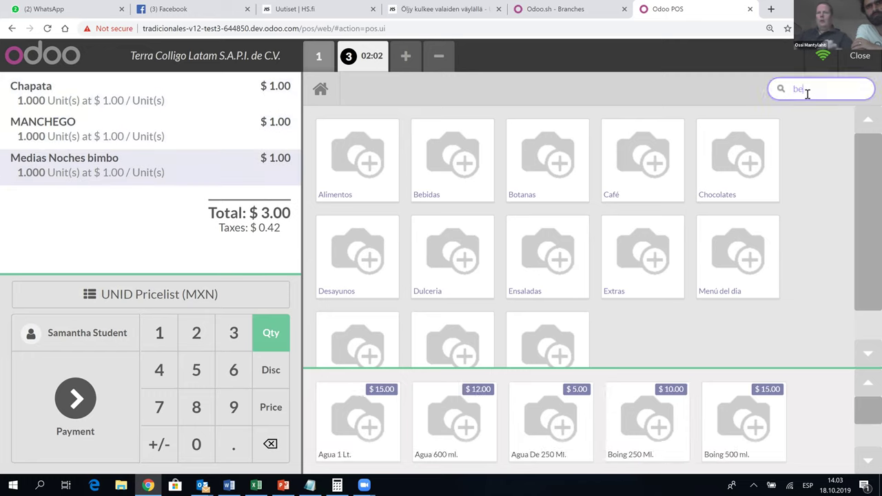
{"action": "type", "text": "011"}
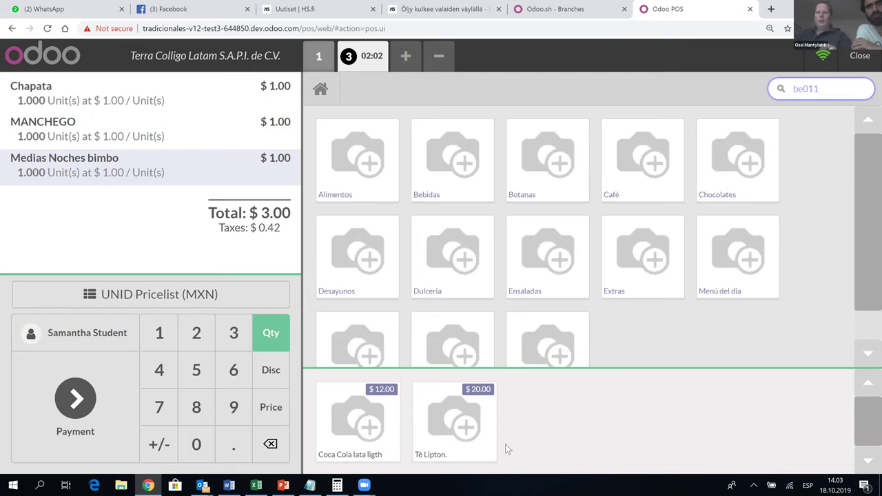
{"action": "left_click", "coordinate": [361, 425]}
{"action": "left_click", "coordinate": [363, 428]}
{"action": "left_click", "coordinate": [363, 428]}
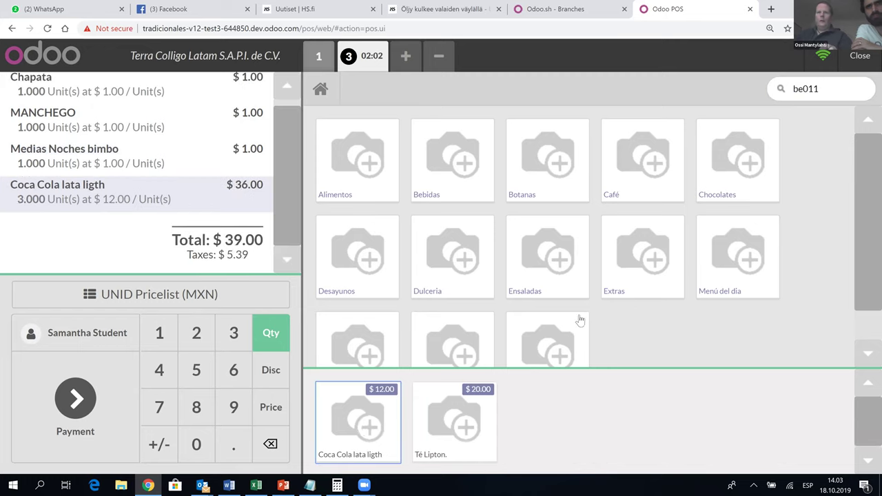
- Pay the student's full order with Tarjeta Bancaria (MXN), validate it and move on to a new order
{"action": "left_click", "coordinate": [73, 412]}
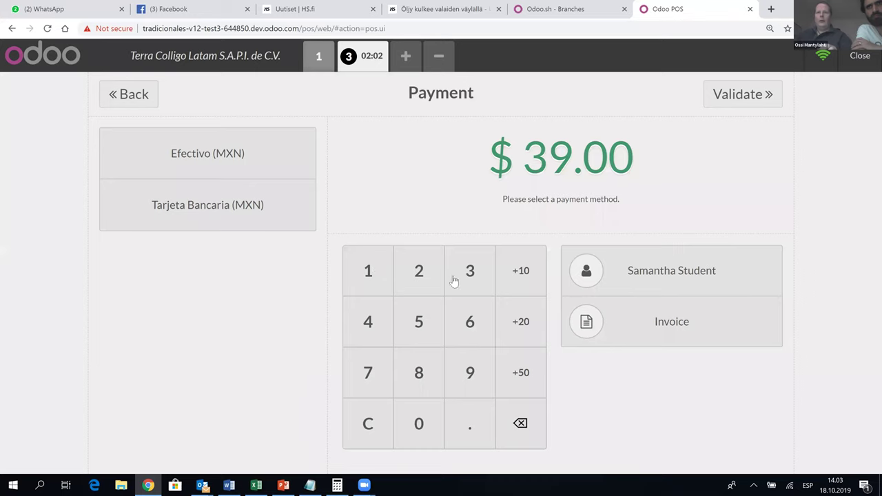
{"action": "left_click", "coordinate": [210, 203]}
{"action": "left_click", "coordinate": [739, 98]}
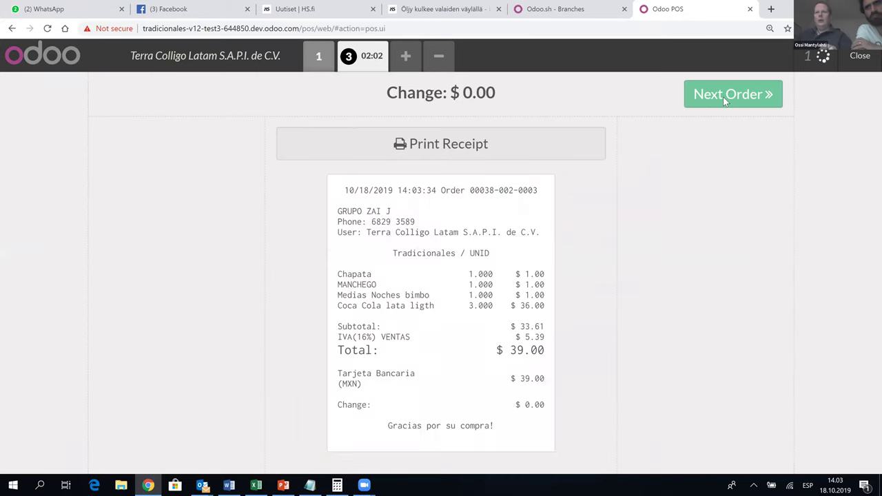
{"action": "left_click", "coordinate": [725, 95]}
- Leave the selling screen and open the UNID session's closing form to review its balances and payment method summary
{"action": "left_click", "coordinate": [867, 58]}
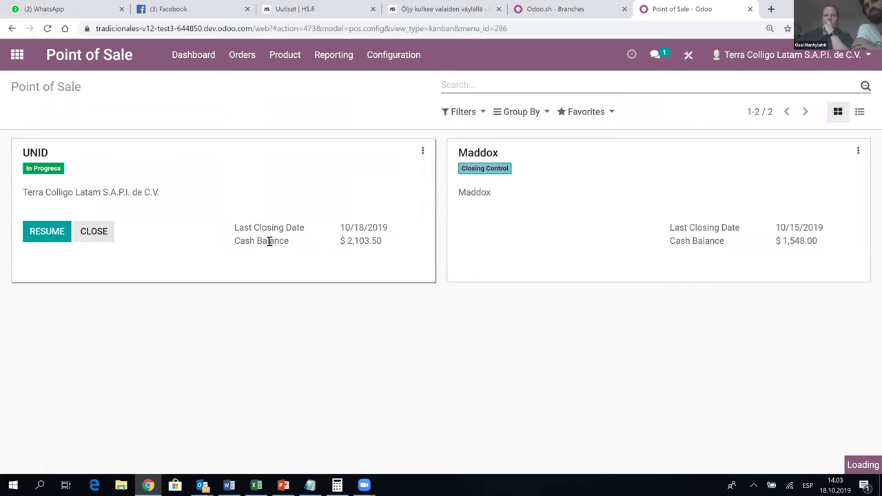
{"action": "left_click", "coordinate": [93, 231]}
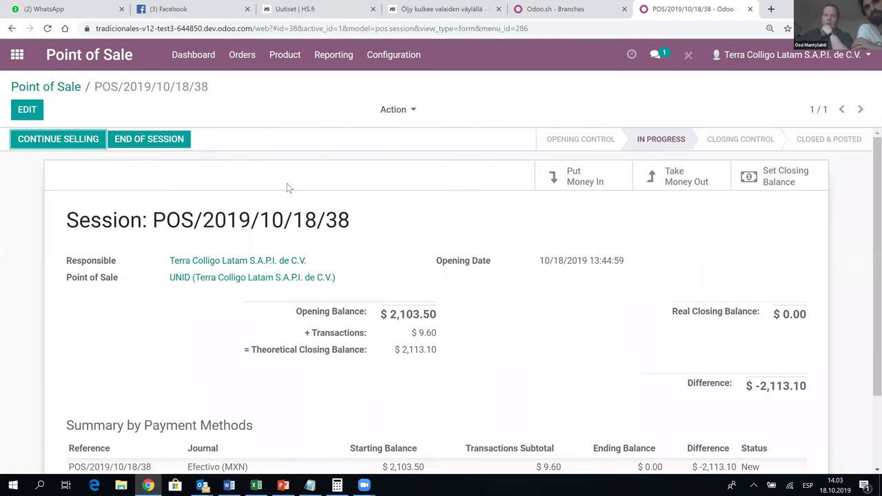
{"action": "scroll", "coordinate": [769, 237], "scroll_direction": "down", "scroll_amount": 3}
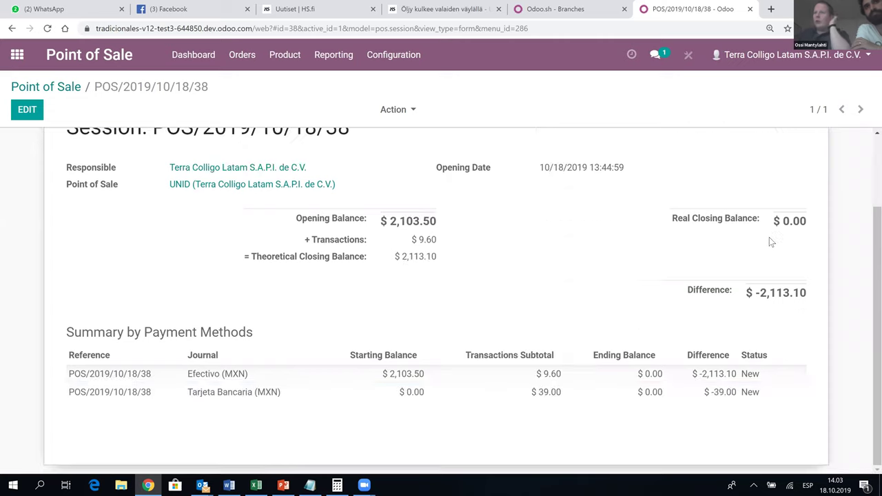
{"action": "scroll", "coordinate": [698, 282], "scroll_direction": "up", "scroll_amount": 1}
{"action": "scroll", "coordinate": [698, 281], "scroll_direction": "down", "scroll_amount": 1}
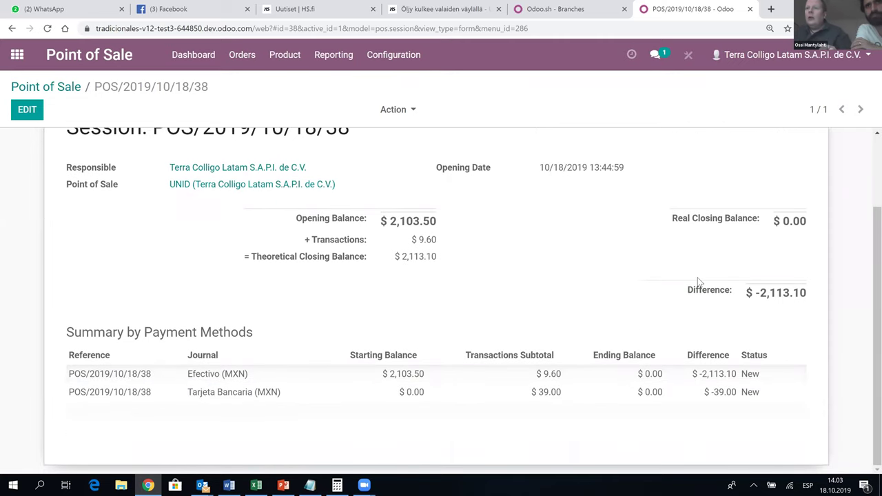
{"action": "scroll", "coordinate": [698, 281], "scroll_direction": "up", "scroll_amount": 2}
- Set the session's closing balance with a cash line of value 2113.10 and quantity 1, and end the session
{"action": "left_click", "coordinate": [783, 144]}
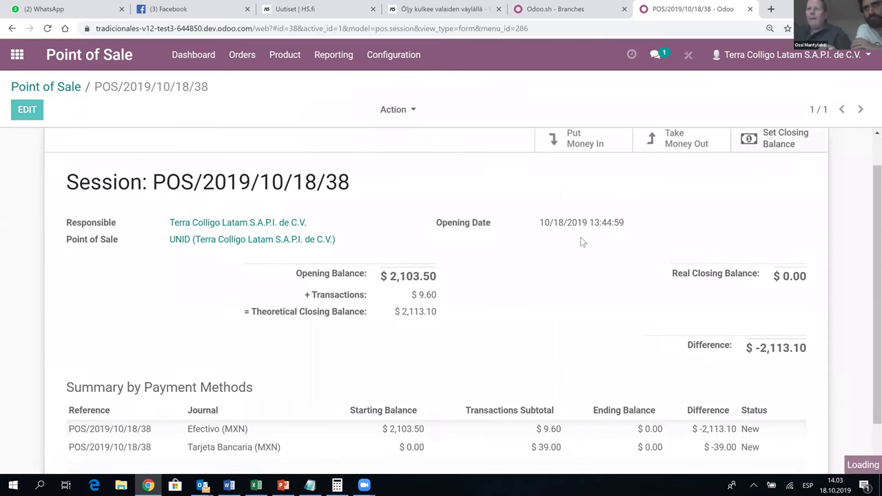
{"action": "left_click", "coordinate": [156, 145]}
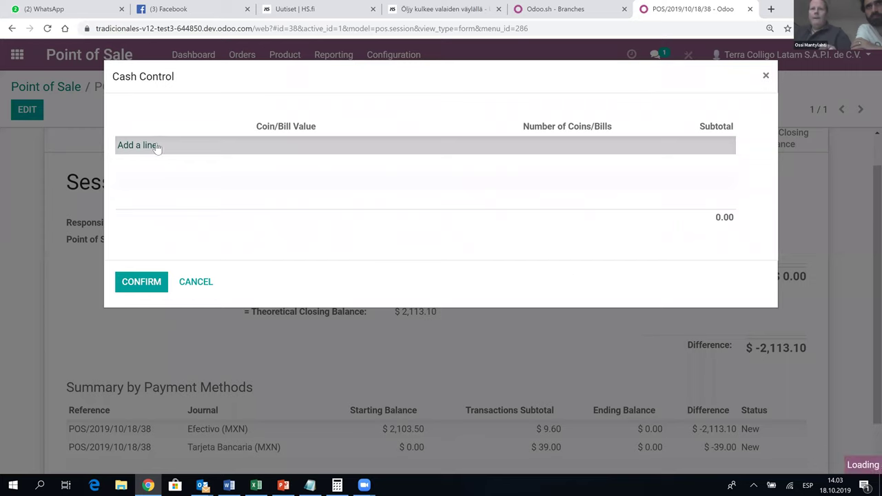
{"action": "type", "text": "2113.10"}
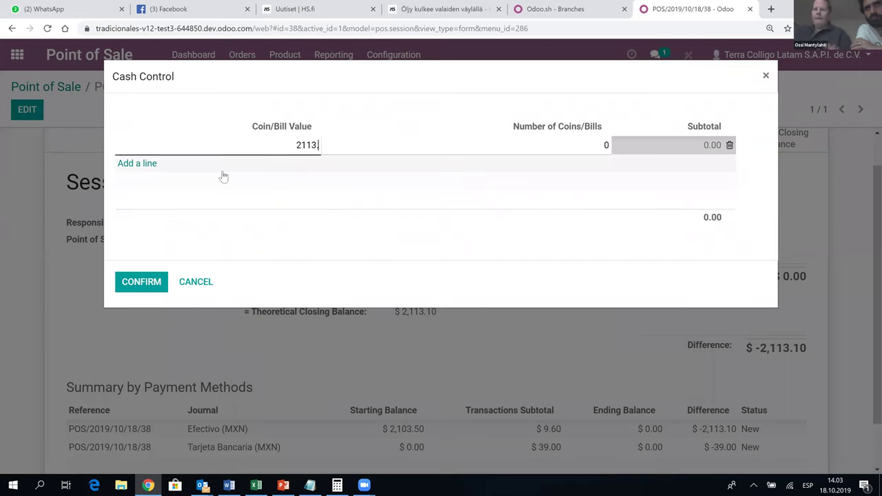
{"action": "key", "text": "Tab"}
{"action": "type", "text": "1"}
{"action": "key", "text": "Tab"}
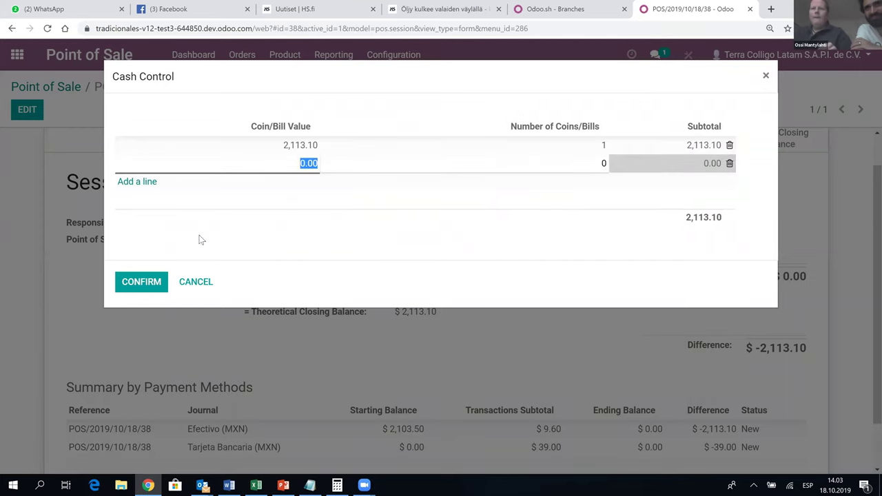
{"action": "left_click", "coordinate": [141, 282]}
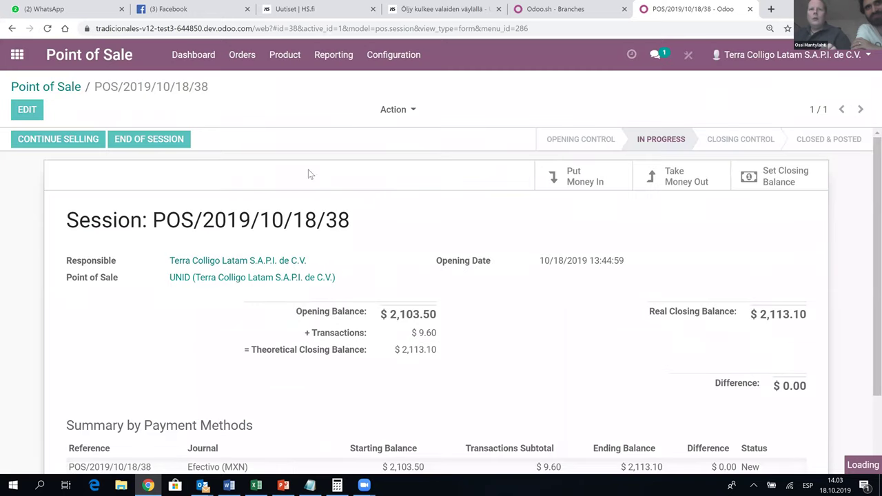
{"action": "left_click", "coordinate": [145, 140]}
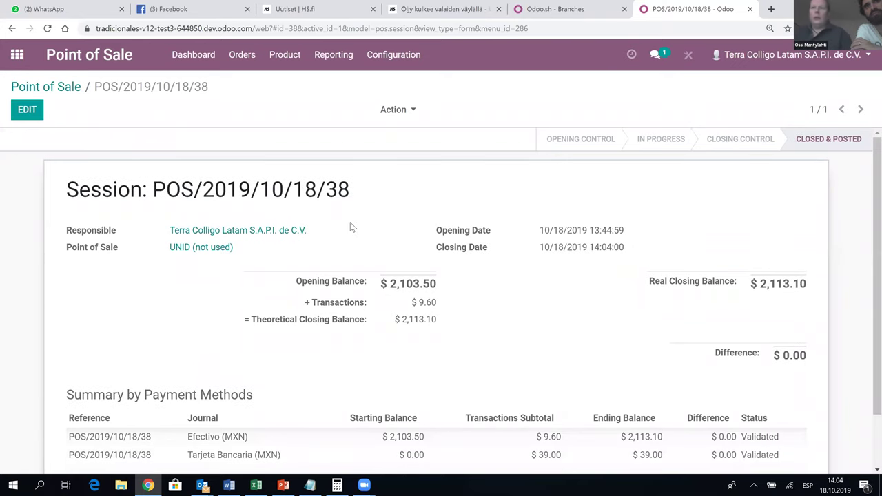
- Open the student's record in Contacts and view the list of POS orders linked to it
{"action": "left_click", "coordinate": [17, 54]}
{"action": "left_click", "coordinate": [408, 167]}
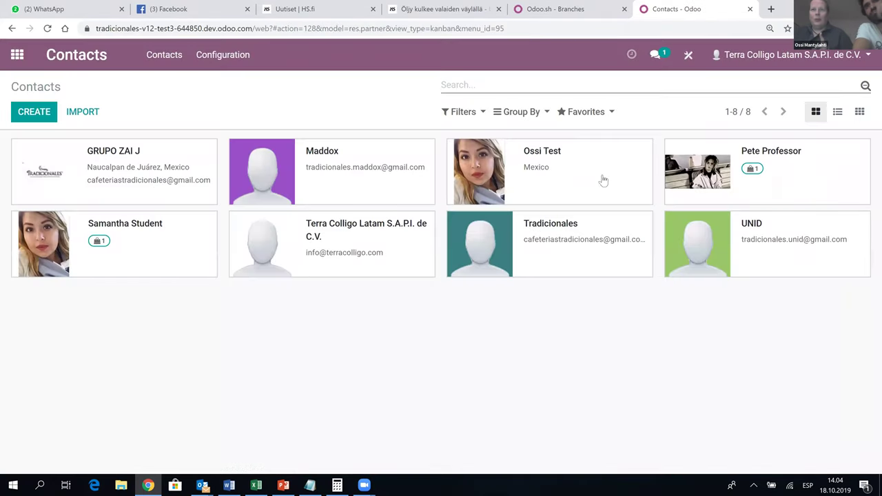
{"action": "left_click", "coordinate": [138, 243]}
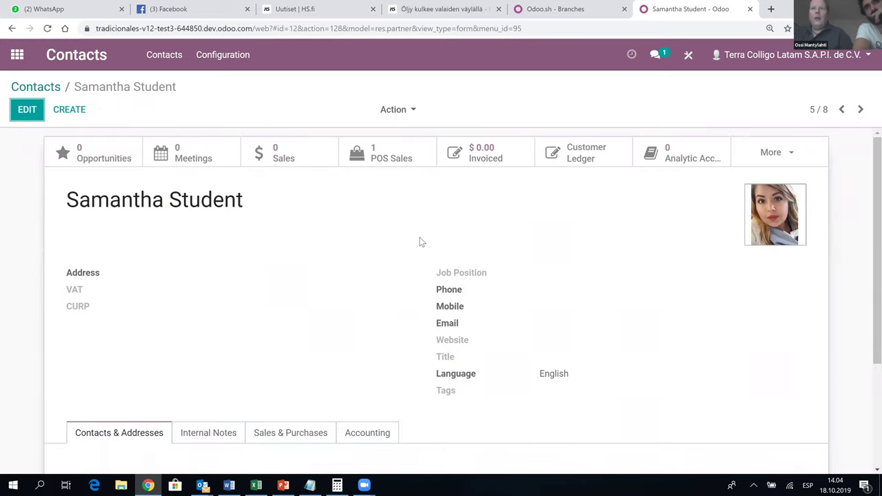
{"action": "left_click", "coordinate": [388, 159]}
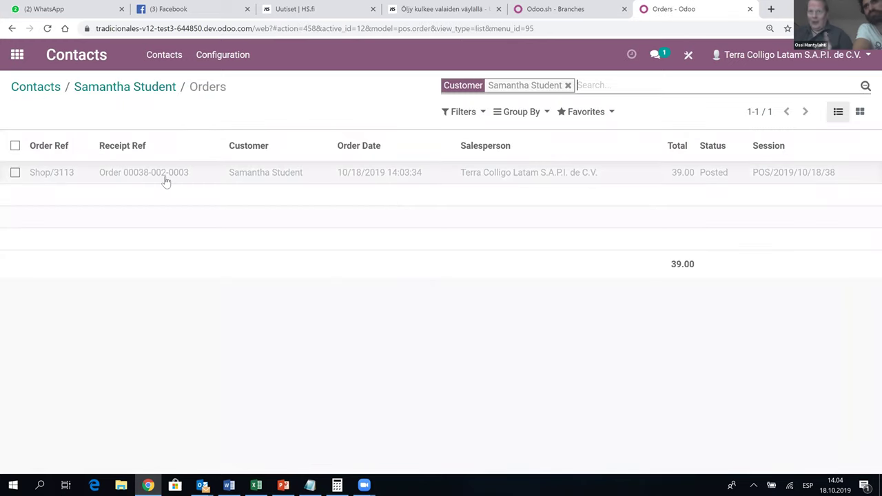
{"action": "left_click", "coordinate": [115, 86]}
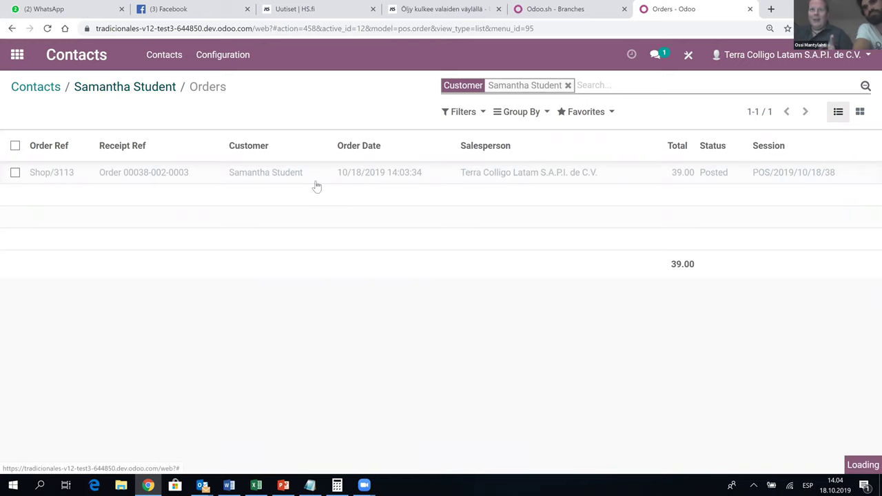
- Open the professor contact's POS sales and inspect the product lines of the order
{"action": "left_click", "coordinate": [42, 90]}
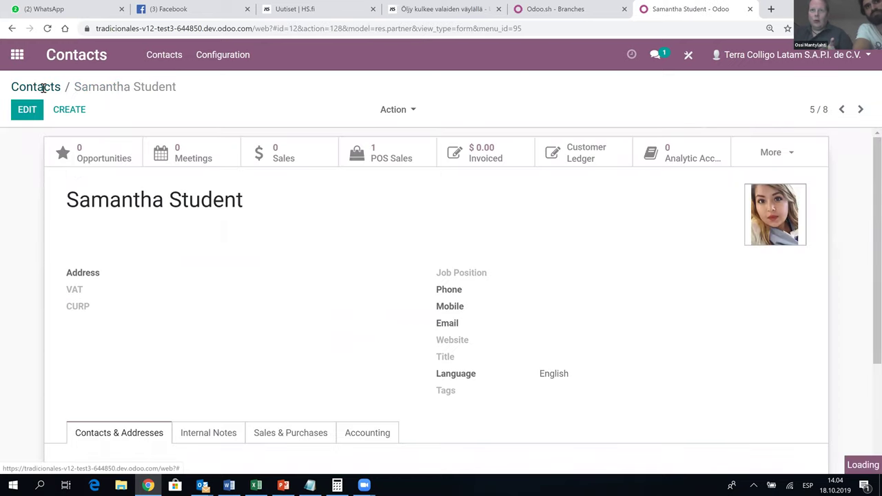
{"action": "left_click", "coordinate": [791, 163]}
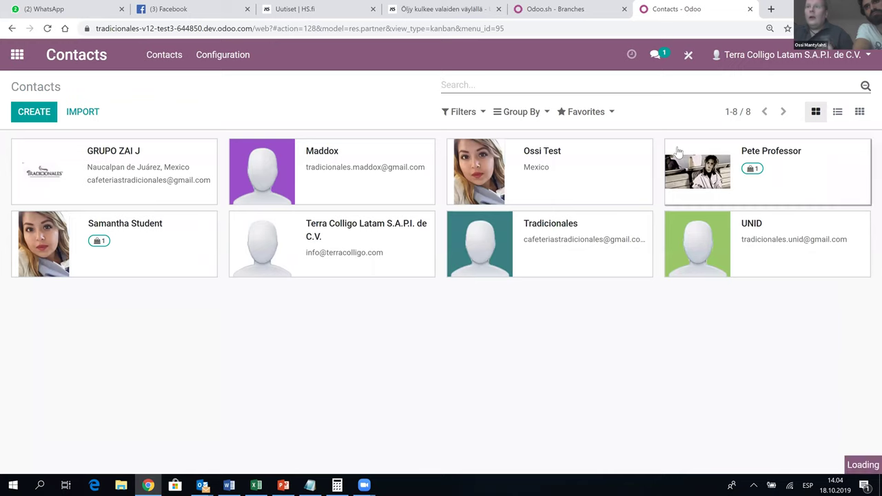
{"action": "left_click", "coordinate": [380, 164]}
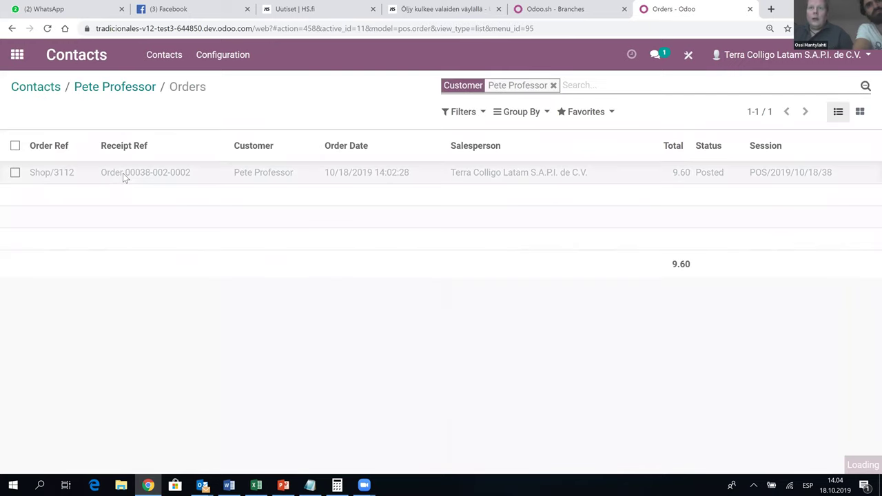
{"action": "left_click", "coordinate": [123, 174]}
{"action": "scroll", "coordinate": [184, 352], "scroll_direction": "down", "scroll_amount": 1}
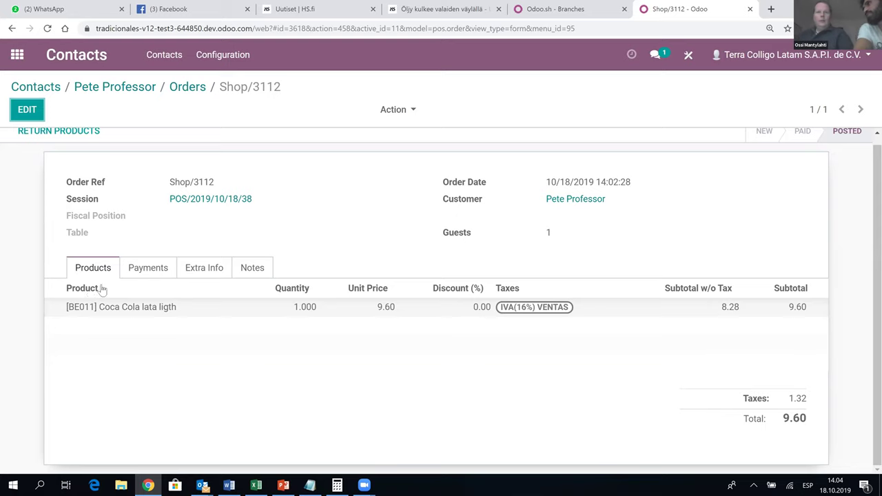
- Examine the order's payments, including the details of the Efectivo (MXN) payment
{"action": "left_click", "coordinate": [153, 273]}
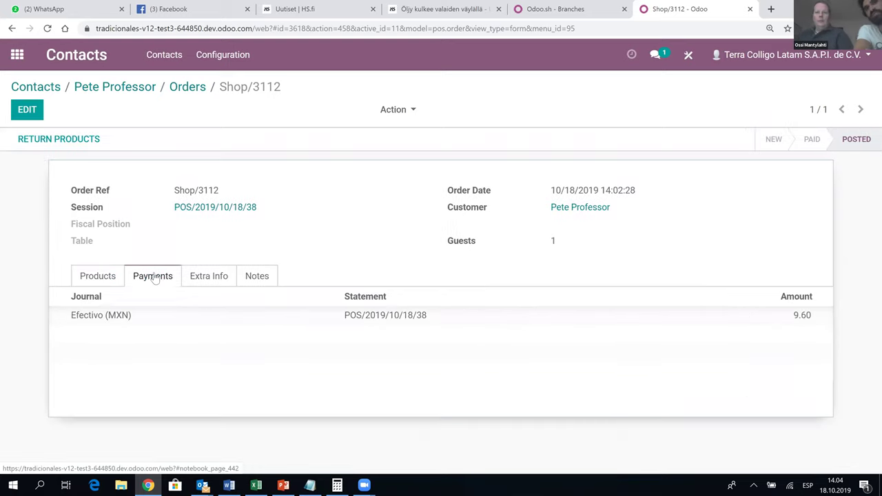
{"action": "left_click", "coordinate": [399, 318]}
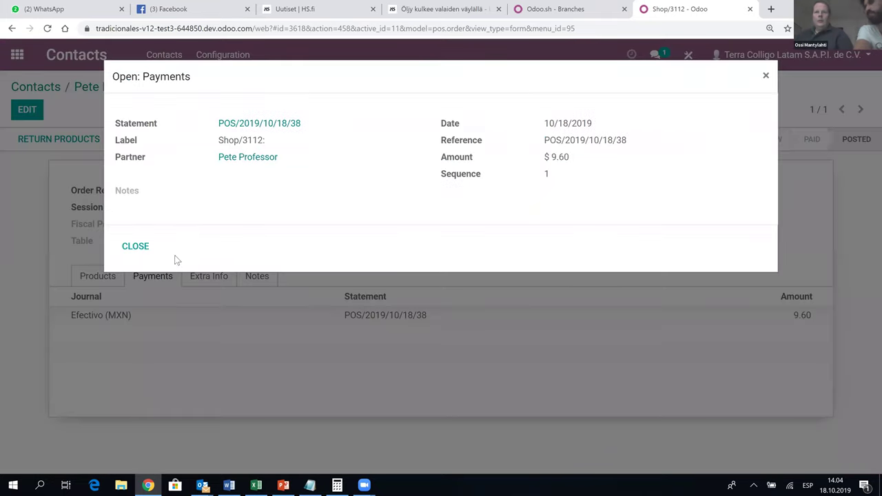
{"action": "left_click", "coordinate": [143, 246]}
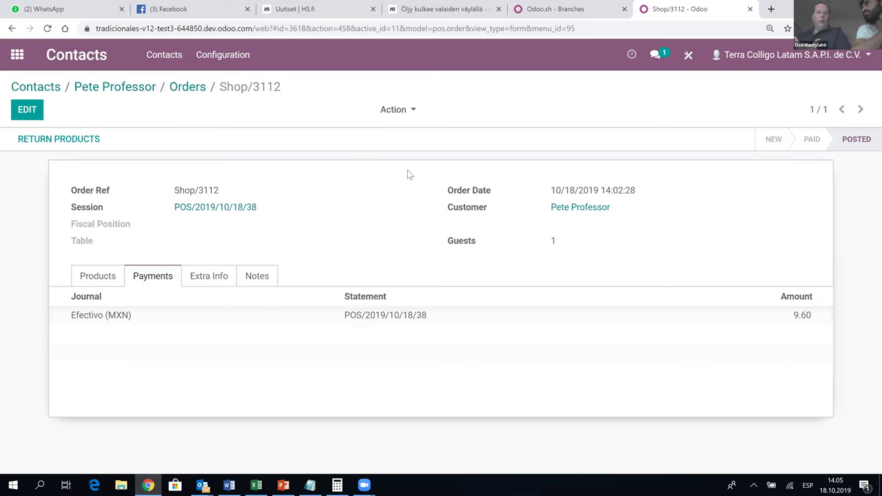
- Return to the professor's contact record and open the customer ledger
{"action": "left_click", "coordinate": [183, 91]}
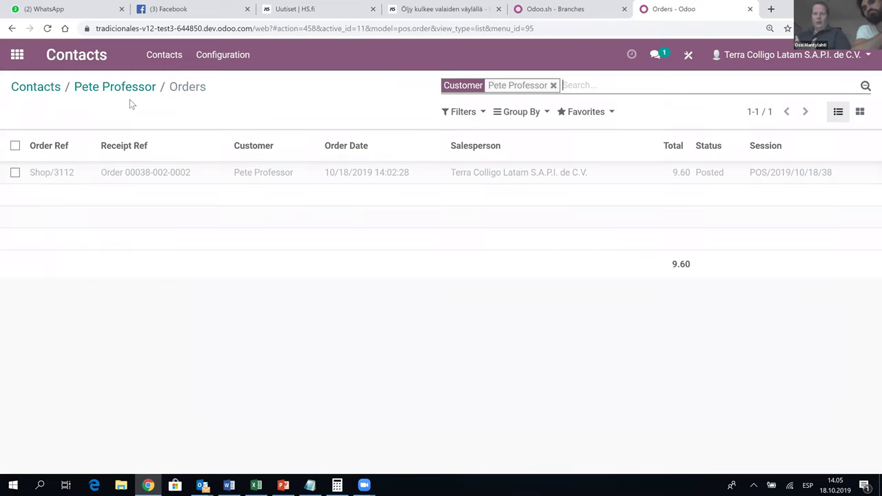
{"action": "left_click", "coordinate": [81, 87]}
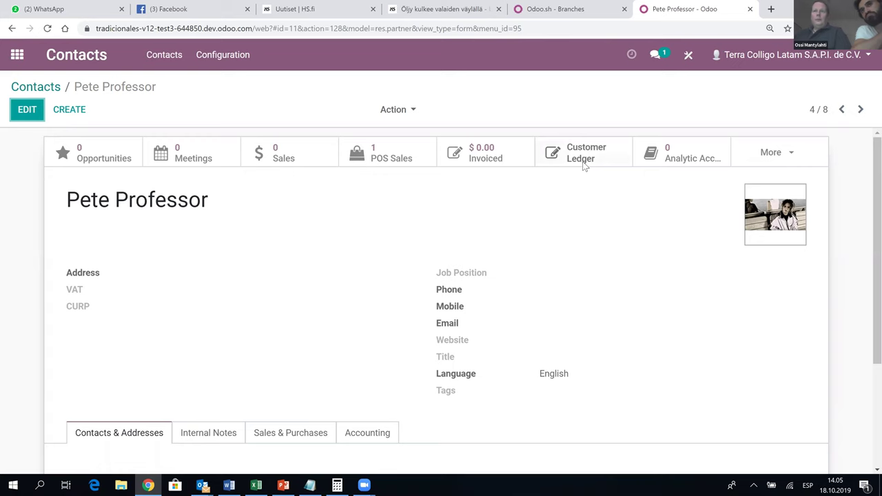
{"action": "left_click", "coordinate": [532, 195]}
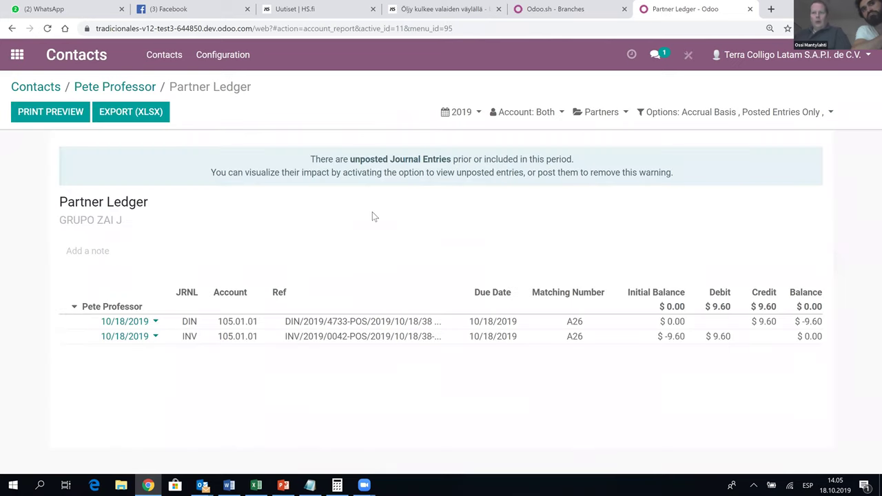